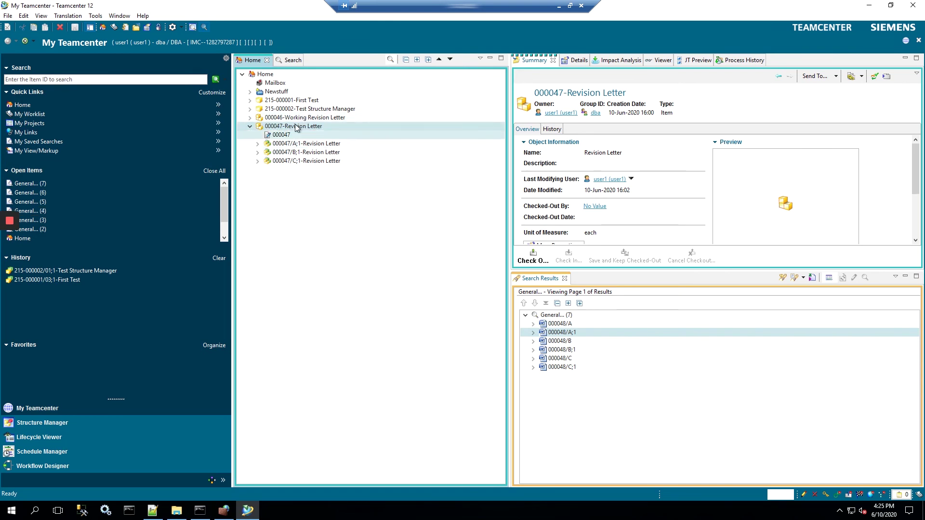
# Step: Expand revision 000047/A;1 of 000047-Revision Letter to reveal its datasets
pyautogui.click(258, 143)
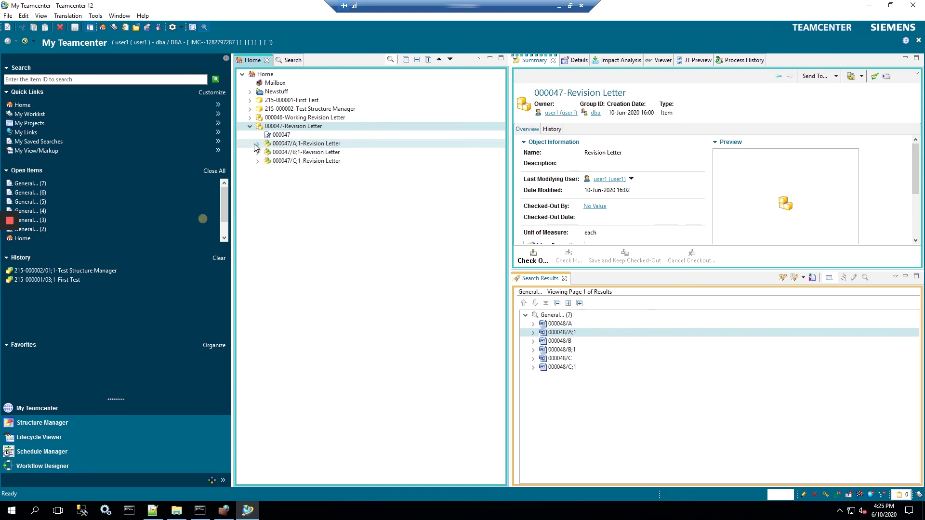
# Step: Expand revisions B;1 and C;1 and inspect revision A's Word and Excel 000047/A datasets
pyautogui.click(258, 186)
pyautogui.click(258, 230)
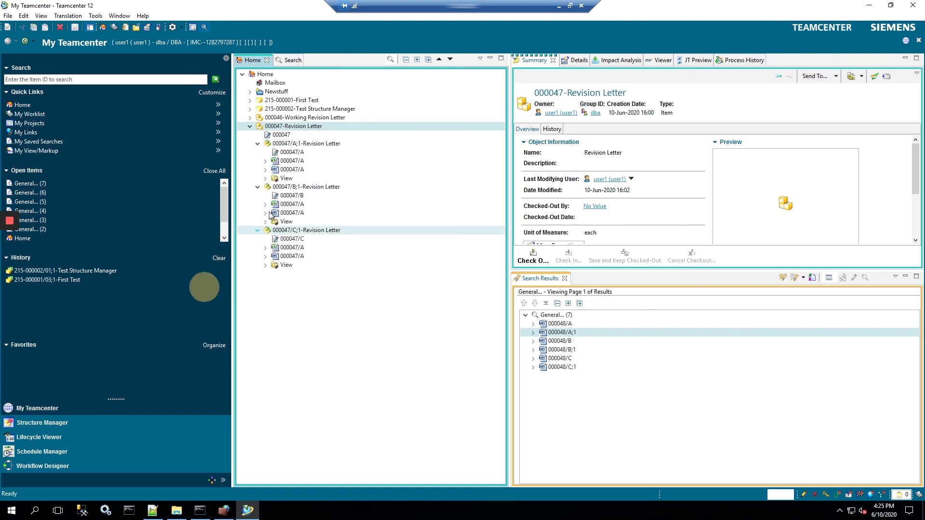
pyautogui.click(292, 163)
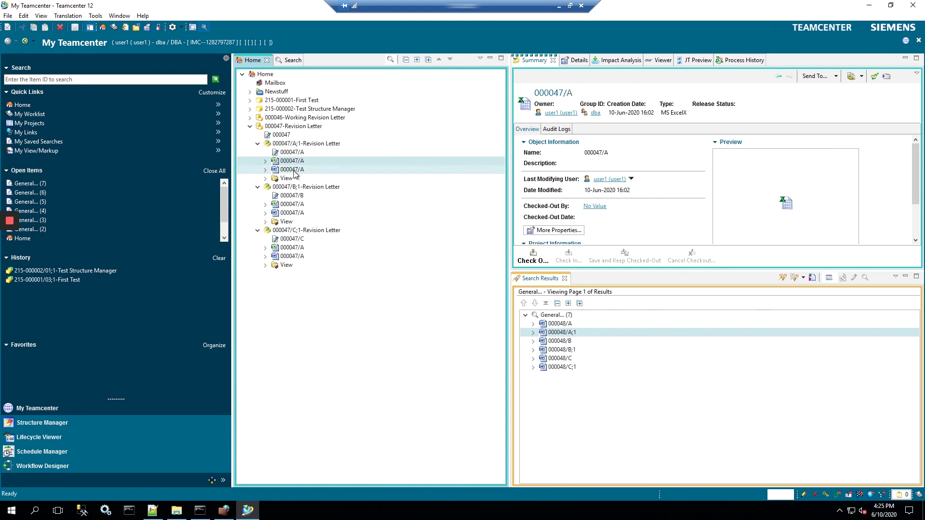
pyautogui.click(293, 170)
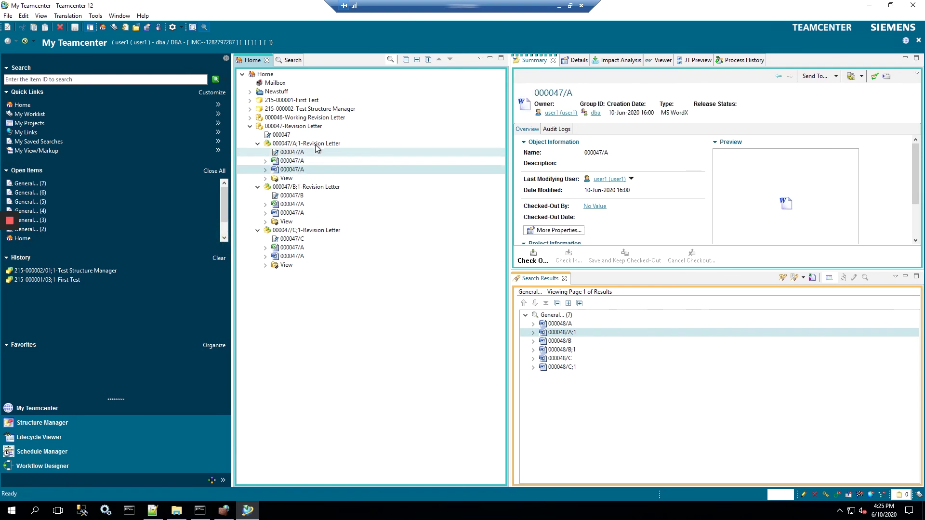
pyautogui.click(301, 162)
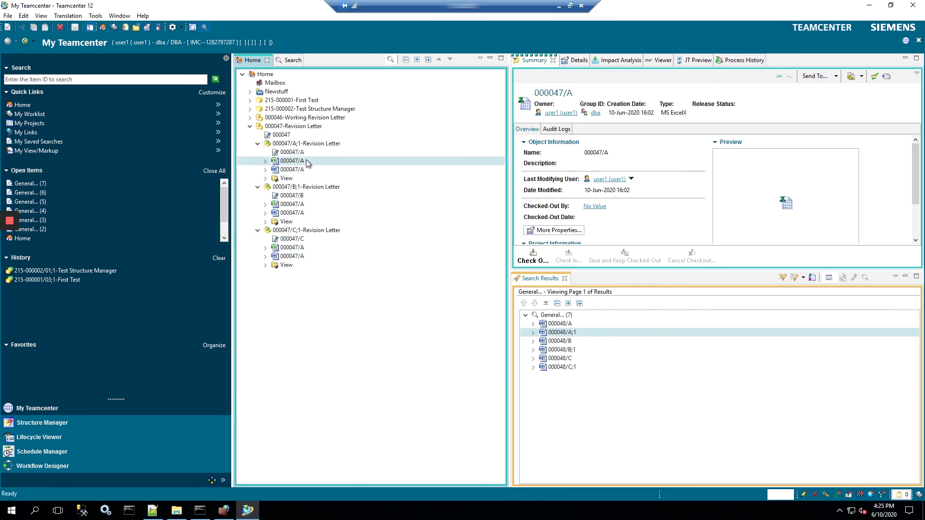
# Step: Check the Word and Excel datasets under revisions B and C, all still named 000047/A
pyautogui.click(307, 144)
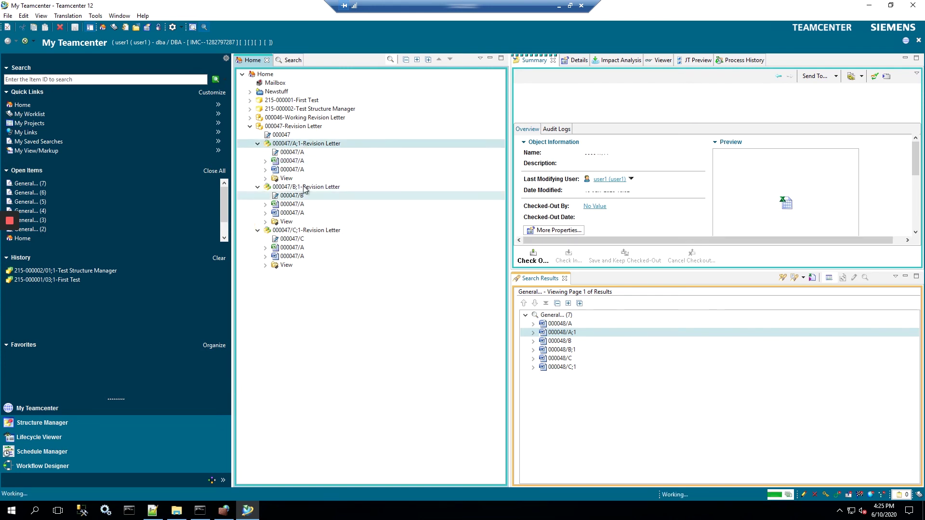
pyautogui.click(304, 188)
pyautogui.click(305, 204)
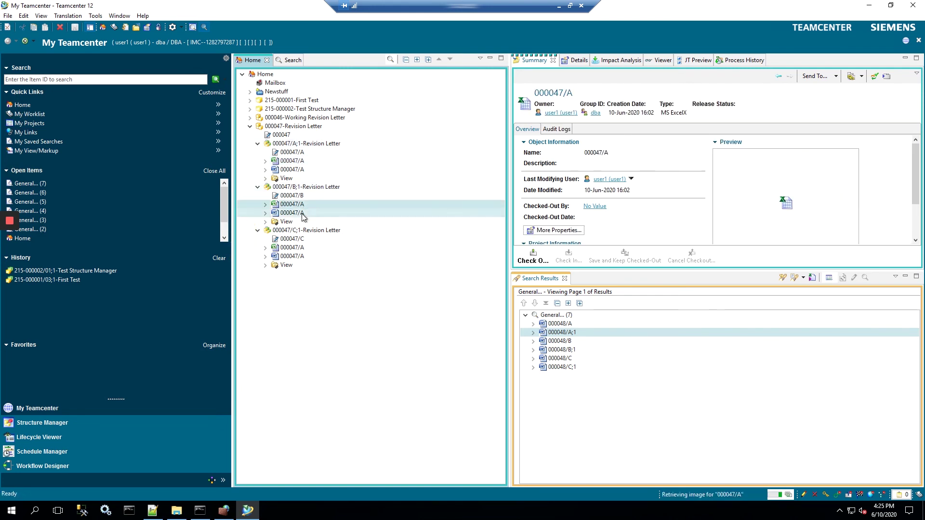
pyautogui.click(304, 204)
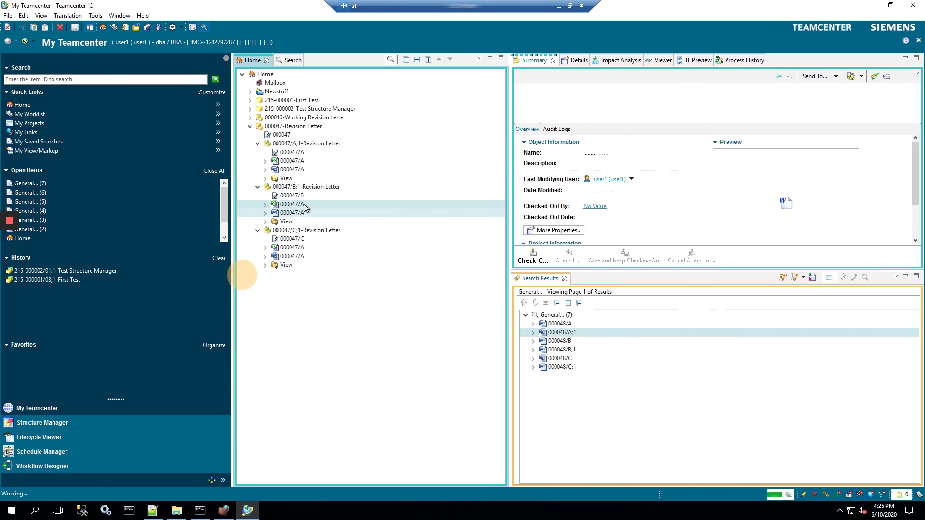
pyautogui.click(308, 246)
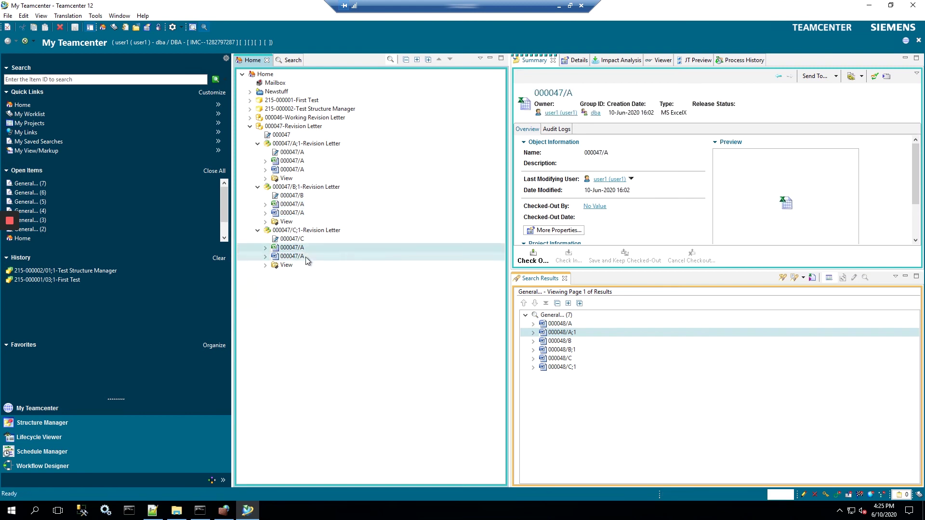
# Step: Set up a General search for Name 000047* with owning user and group criteria cleared
pyautogui.click(288, 60)
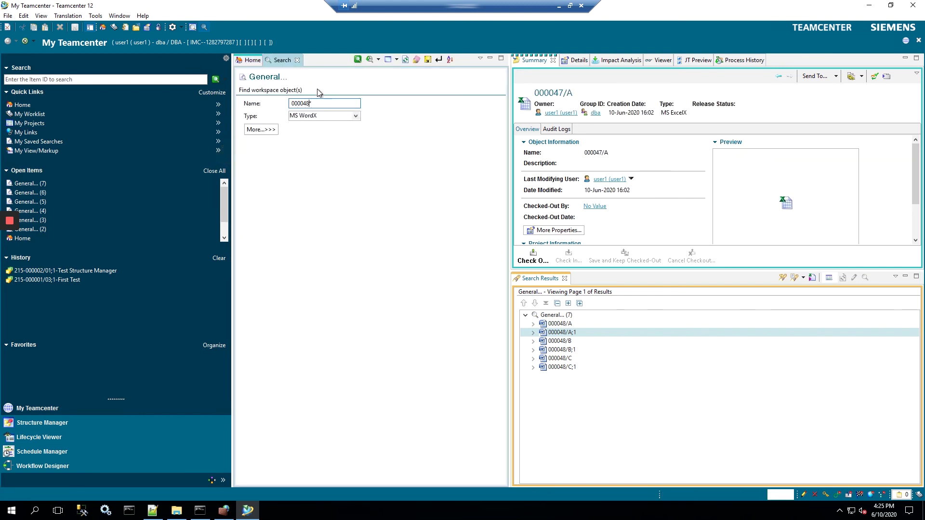
pyautogui.press('BackSpace')
pyautogui.click(205, 28)
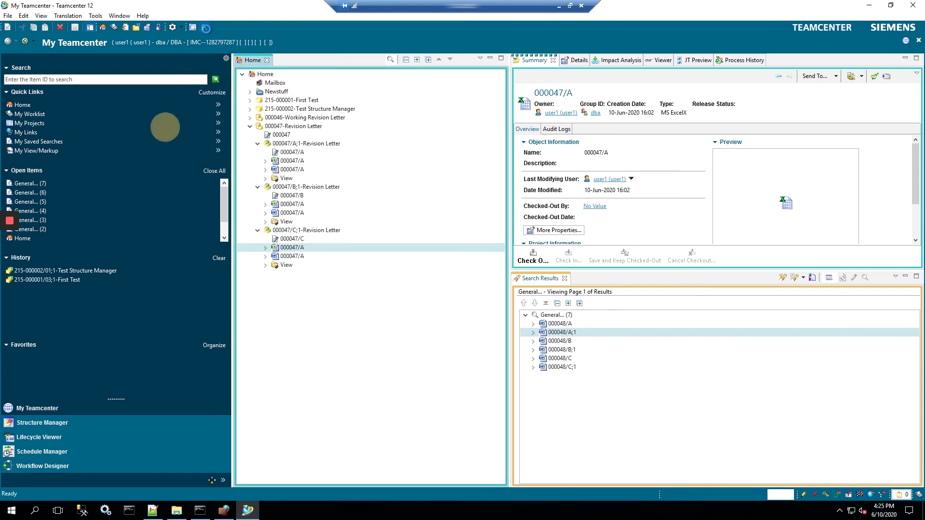
pyautogui.click(204, 28)
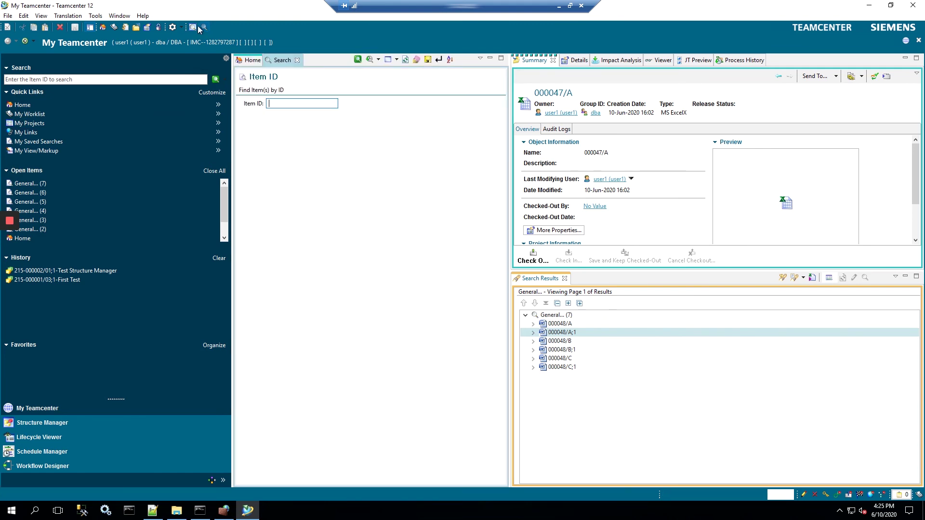
pyautogui.click(398, 61)
pyautogui.click(407, 71)
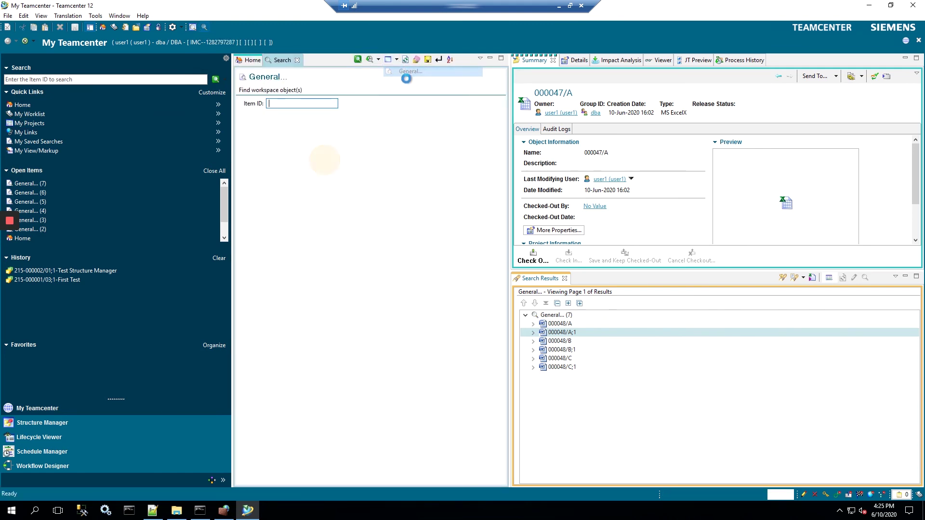
pyautogui.click(415, 59)
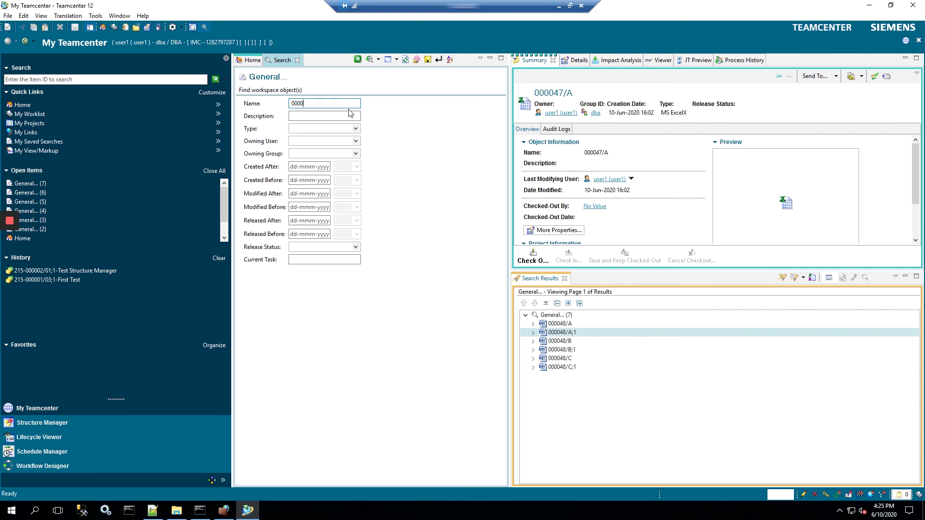
# Step: Run the search with Type MS WordX and review the 8 results, all named 000047/A
pyautogui.click(330, 127)
pyautogui.write('MS Word')
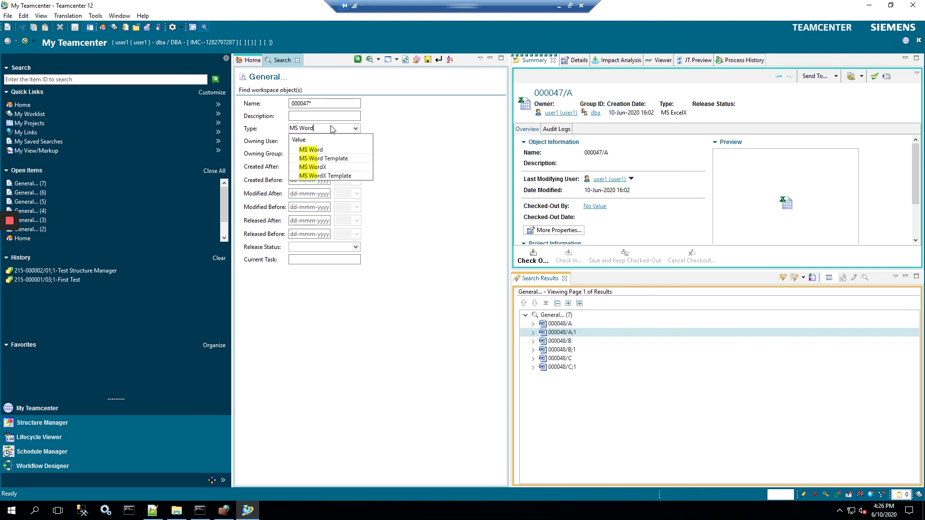
pyautogui.click(328, 155)
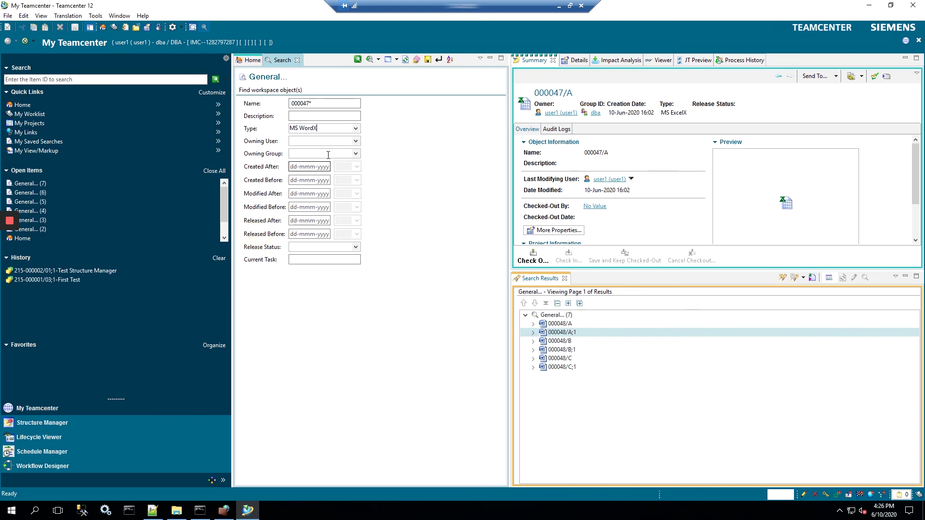
pyautogui.click(357, 60)
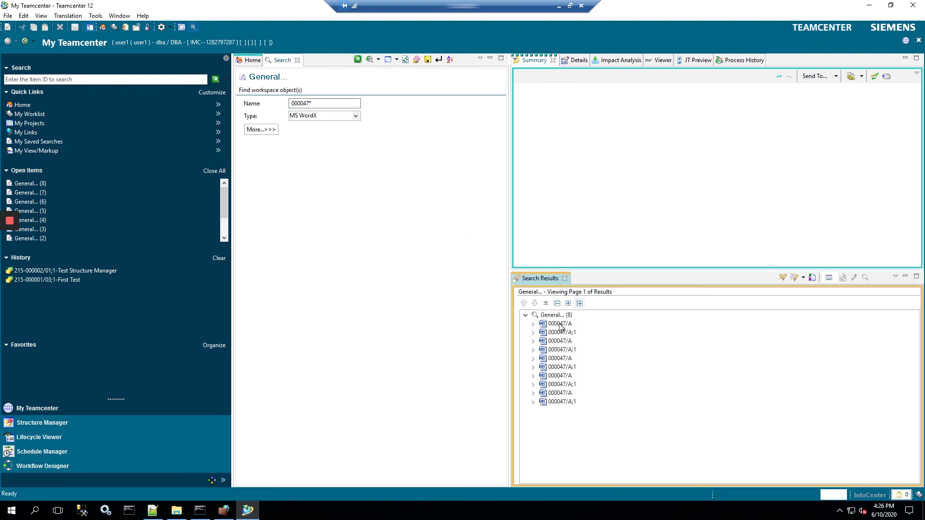
pyautogui.click(585, 324)
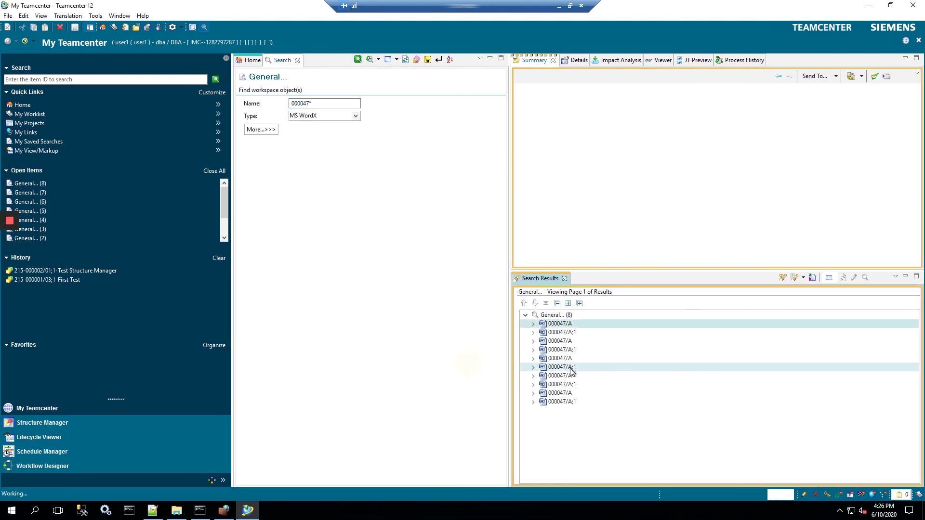
pyautogui.click(575, 401)
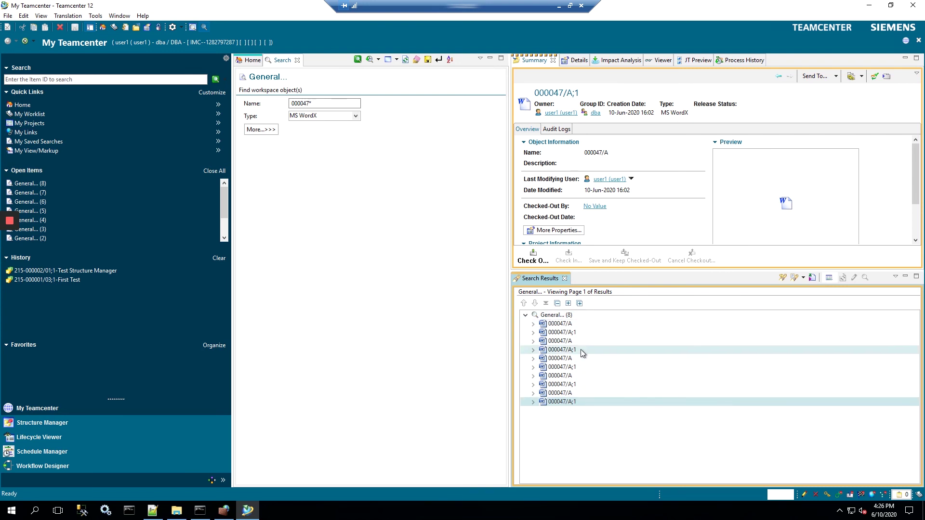
pyautogui.click(251, 61)
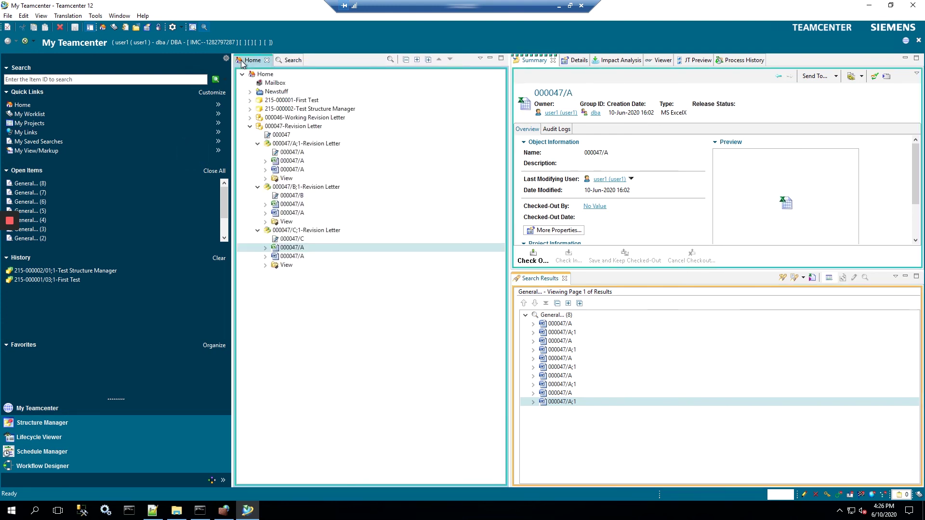
# Step: In Options, search preferences by keyword for DATASET_saveas_pattern and show its definition
pyautogui.click(23, 16)
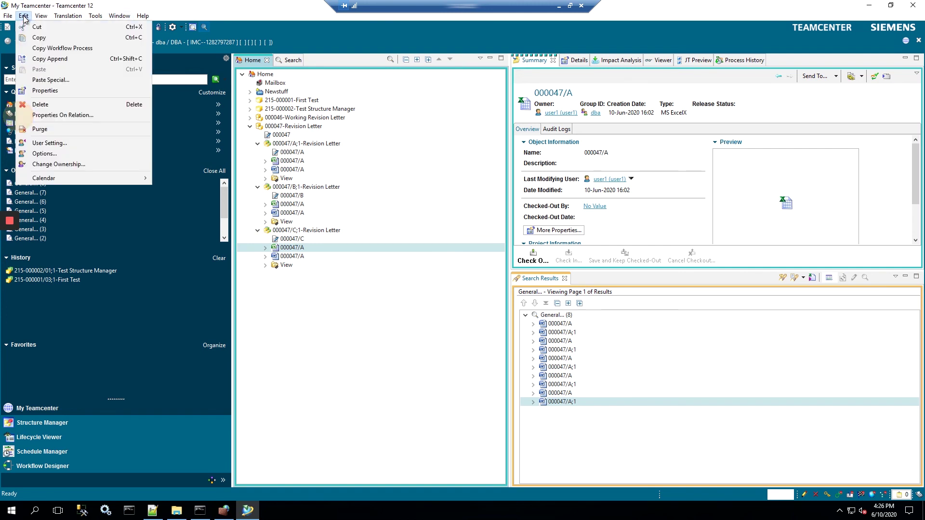
pyautogui.click(46, 154)
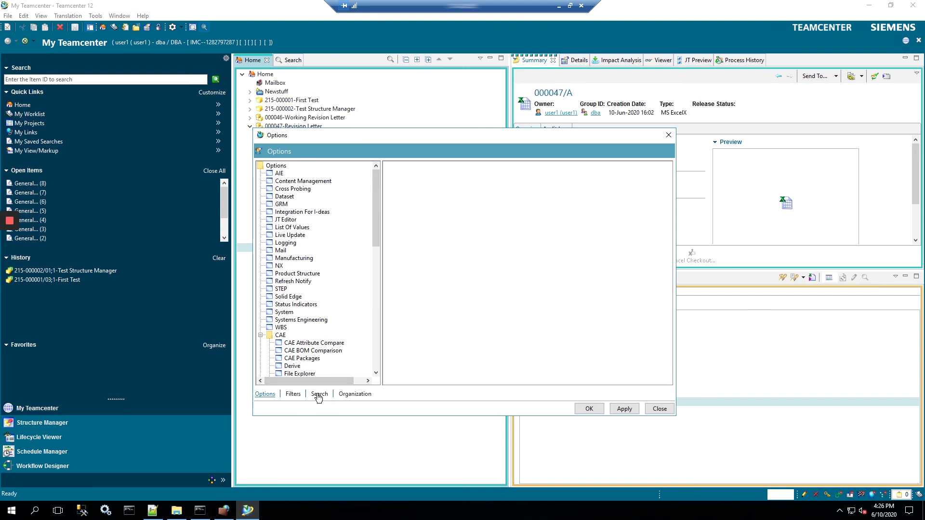
pyautogui.click(318, 395)
pyautogui.click(326, 263)
pyautogui.write('DATASET_')
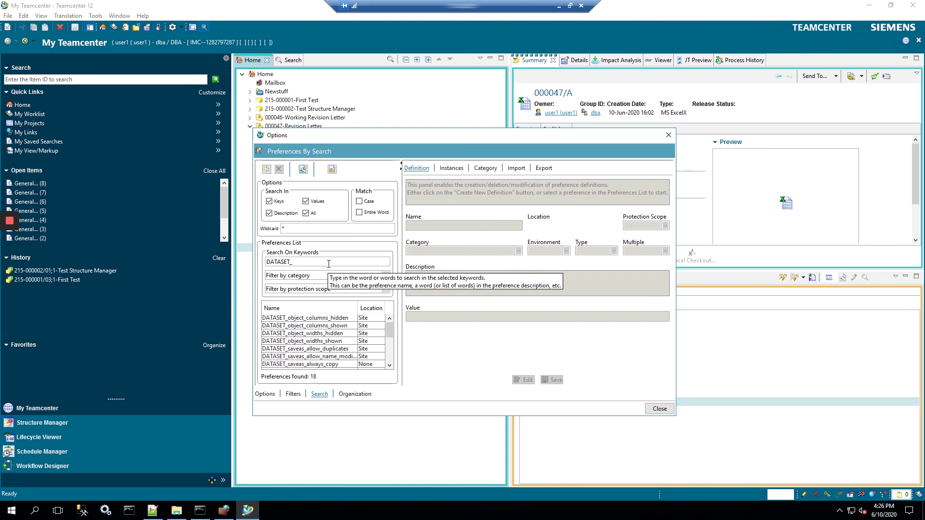
pyautogui.write('pa')
pyautogui.press('BackSpace')
pyautogui.press('BackSpace')
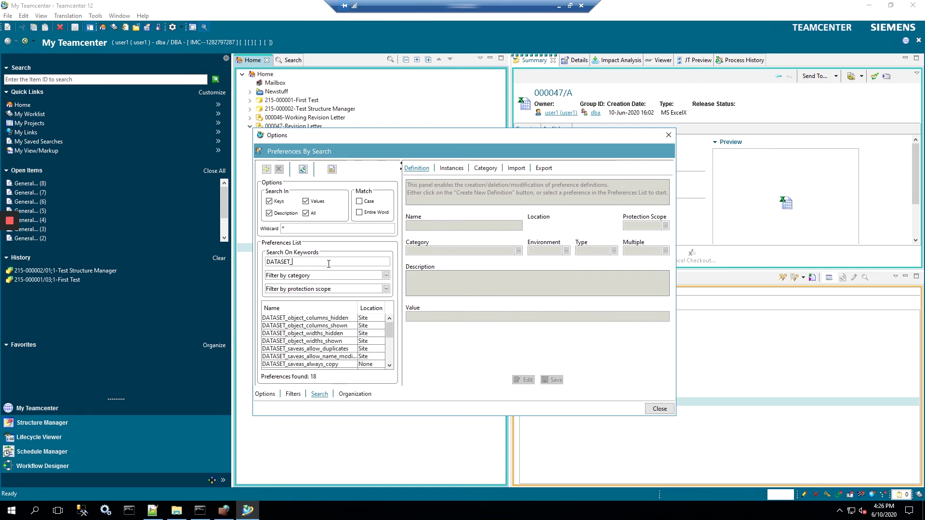
pyautogui.write('saveas_p')
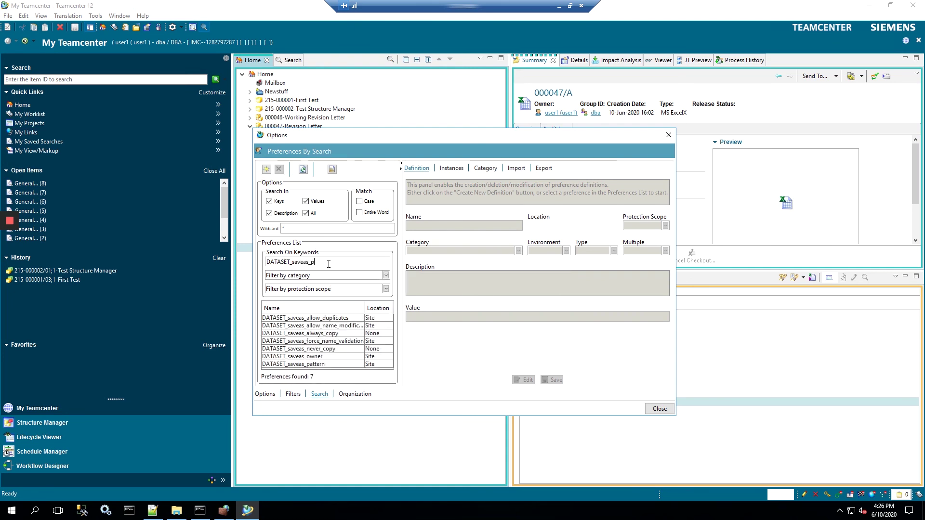
pyautogui.write('attern')
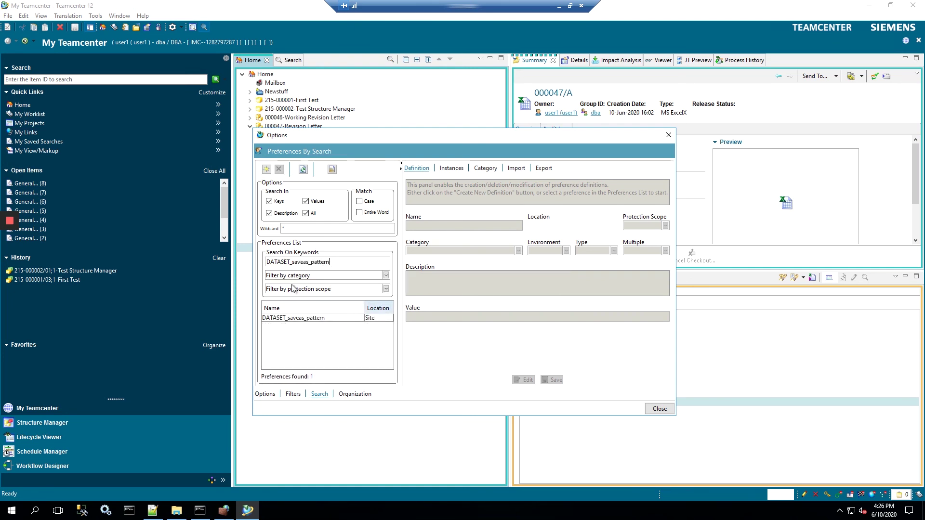
pyautogui.click(341, 319)
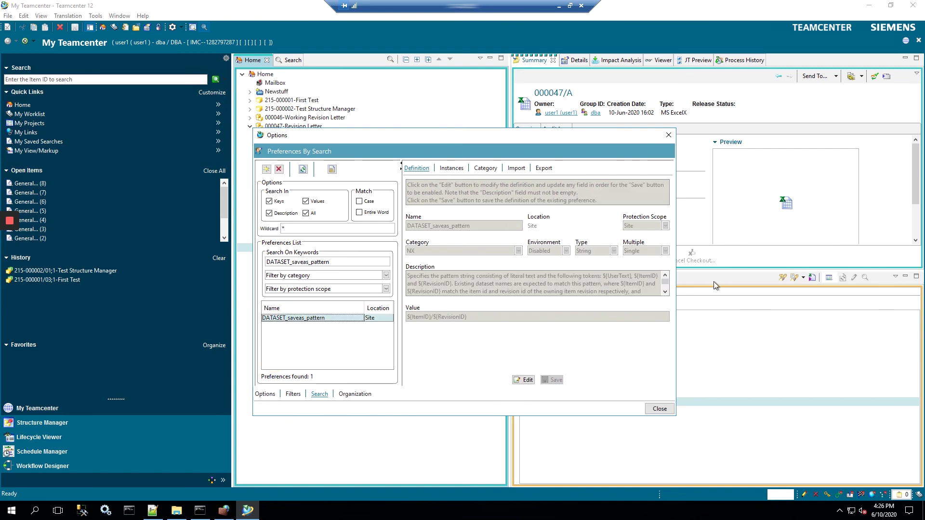
# Step: Edit the DATASET_saveas_pattern definition, replacing its current value with ${UserText}
pyautogui.click(523, 379)
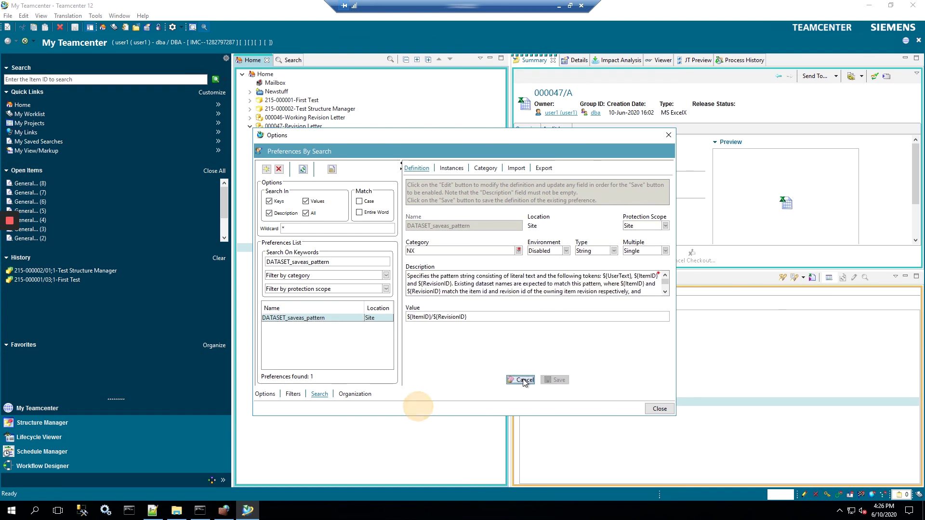
pyautogui.tripleClick(482, 317)
pyautogui.click(381, 355)
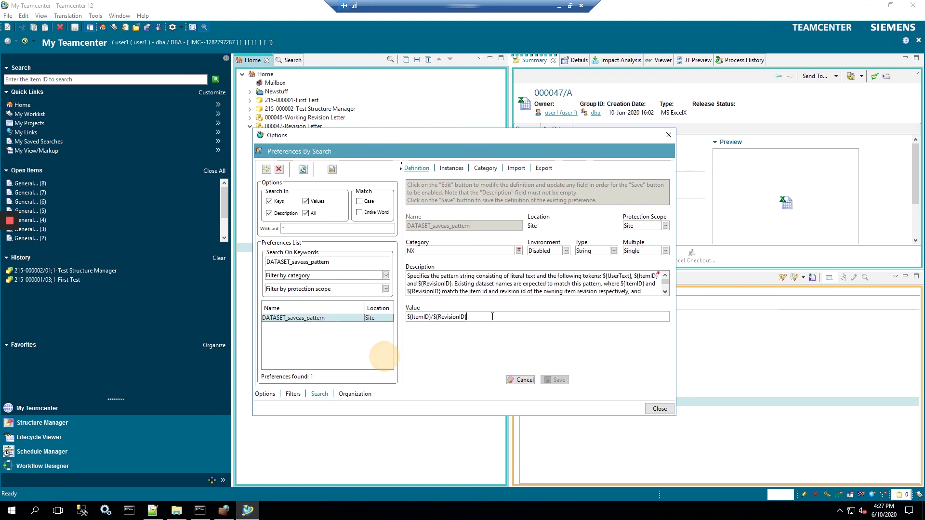
pyautogui.click(373, 355)
pyautogui.click(299, 356)
pyautogui.click(412, 357)
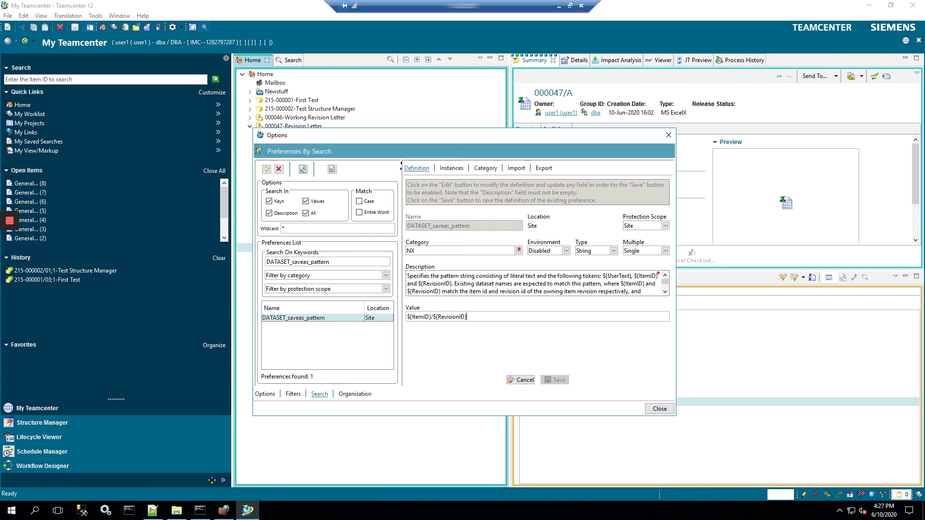
pyautogui.click(217, 364)
pyautogui.hotkey('ctrl', 'shift', 'Left')
pyautogui.hotkey('ctrl', 'shift', 'Left')
pyautogui.write('${User')
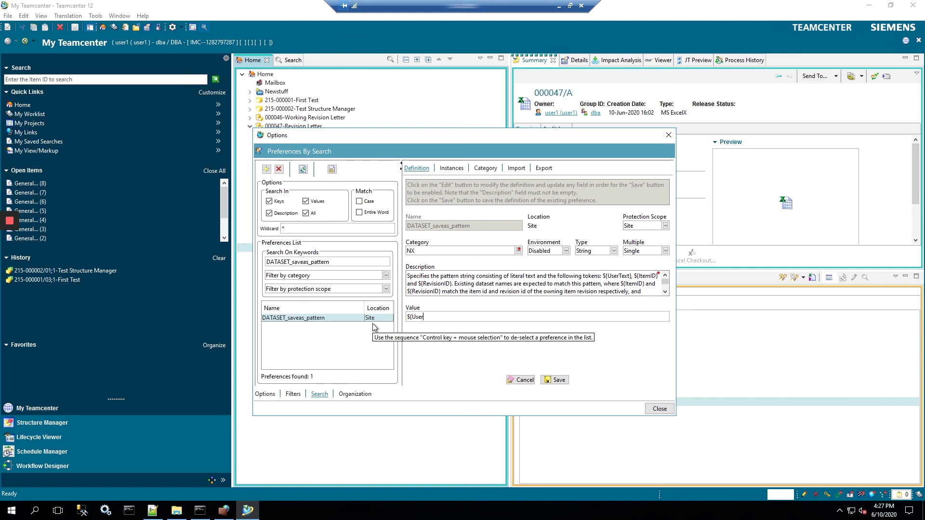
pyautogui.write('Text}')
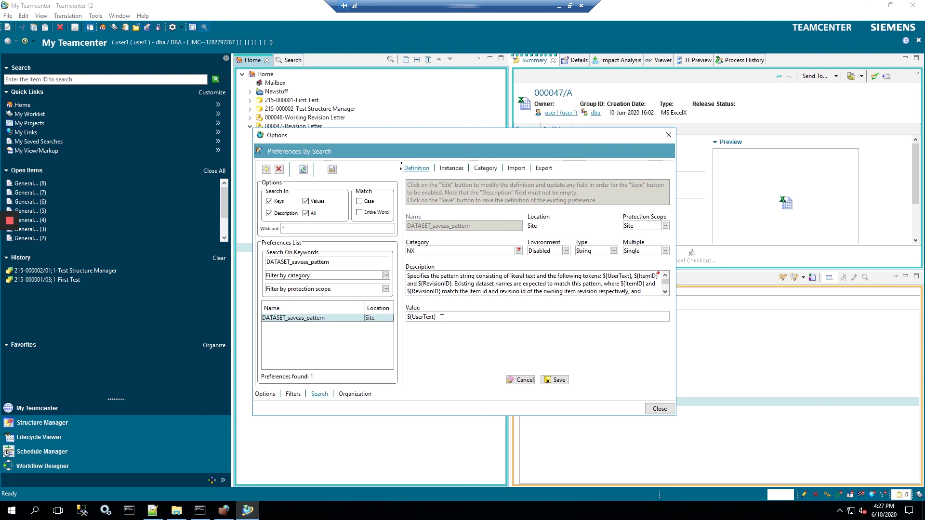
# Step: Replace ${UserText} with ${ItemID}/${RevisionID} and save the preference
pyautogui.moveTo(476, 136); pyautogui.dragTo(645, 106)
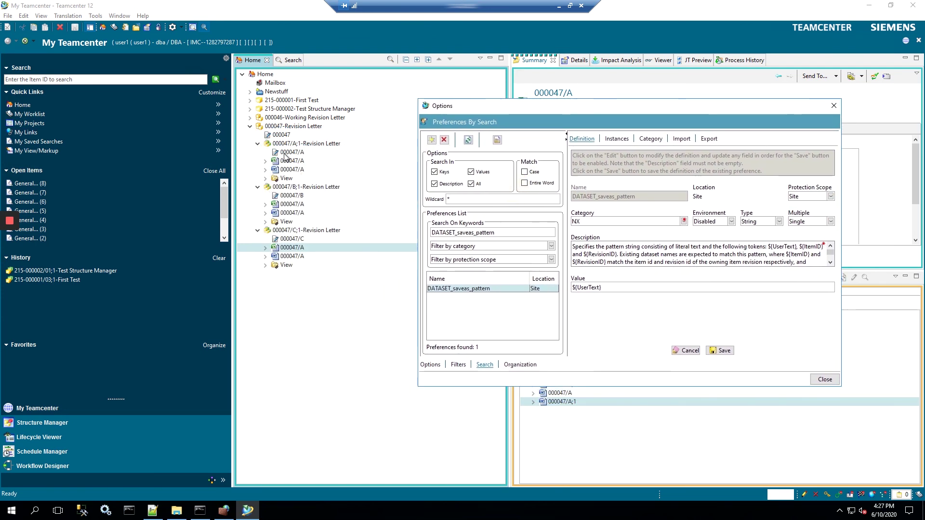
pyautogui.doubleClick(611, 285)
pyautogui.click(613, 288)
pyautogui.doubleClick(613, 288)
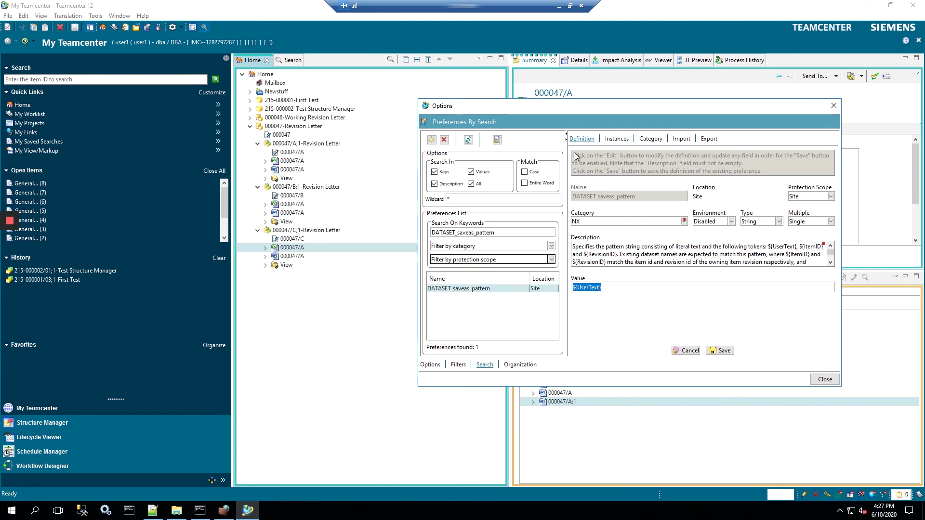
pyautogui.moveTo(570, 107); pyautogui.dragTo(503, 103)
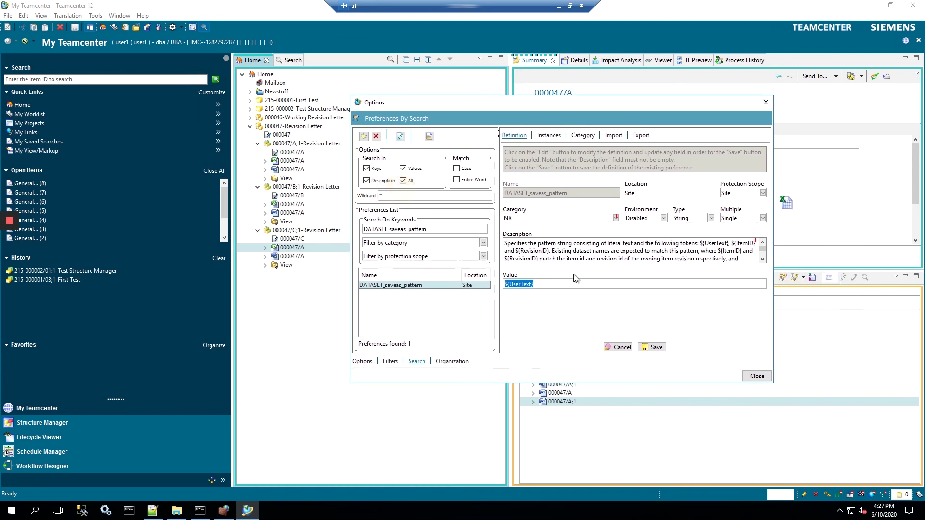
pyautogui.press('Delete')
pyautogui.write('${ItemID}')
pyautogui.write('/')
pyautogui.write('${Revis')
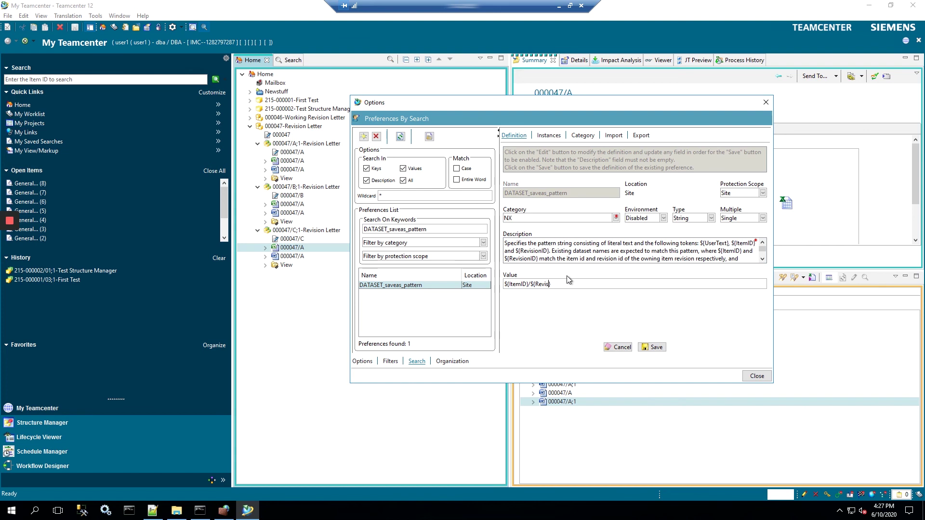
pyautogui.write('ionID}')
pyautogui.moveTo(504, 284); pyautogui.dragTo(531, 284)
pyautogui.click(412, 325)
pyautogui.click(445, 334)
pyautogui.click(650, 347)
# Step: Close the preferences window and refresh the whole application window
pyautogui.click(757, 376)
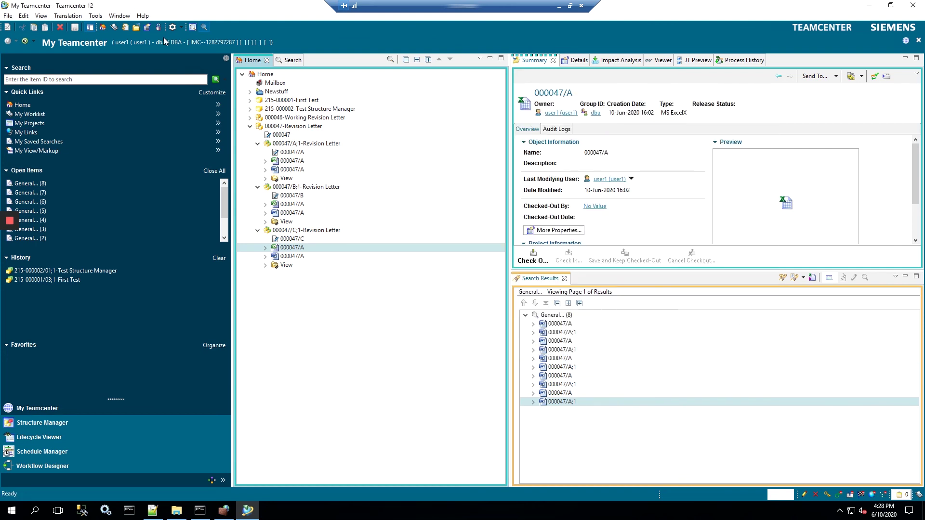
pyautogui.click(40, 16)
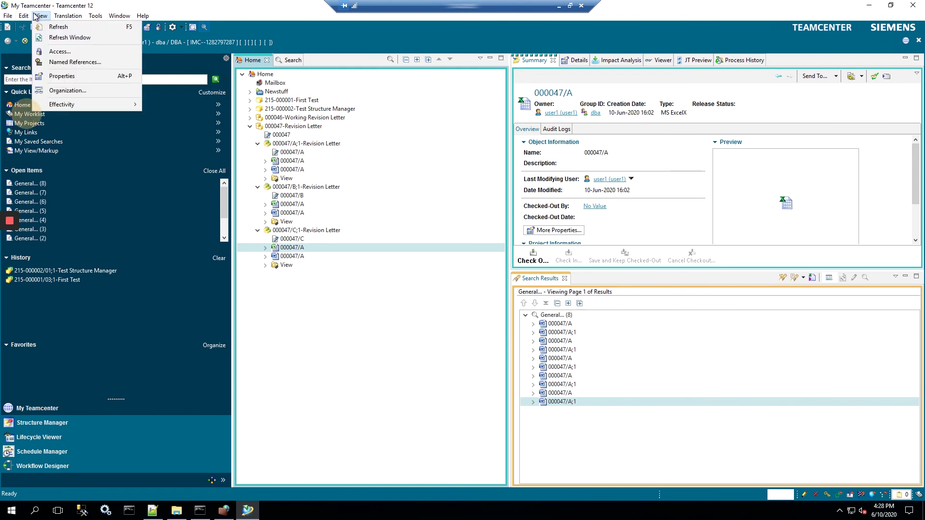
pyautogui.click(70, 38)
pyautogui.click(450, 279)
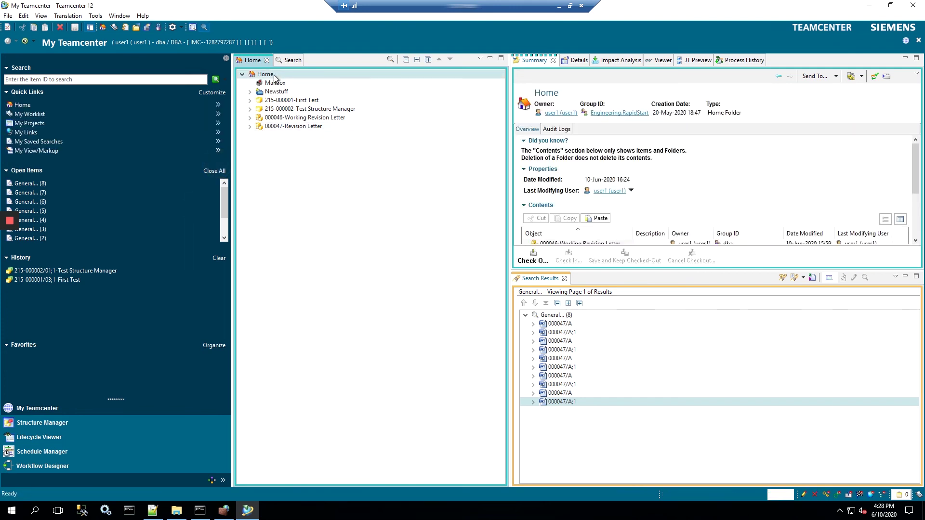
# Step: Create a new item with an assigned ID and revision, named Working Revision Letter
pyautogui.hotkey('ctrl', 'n')
pyautogui.click(513, 401)
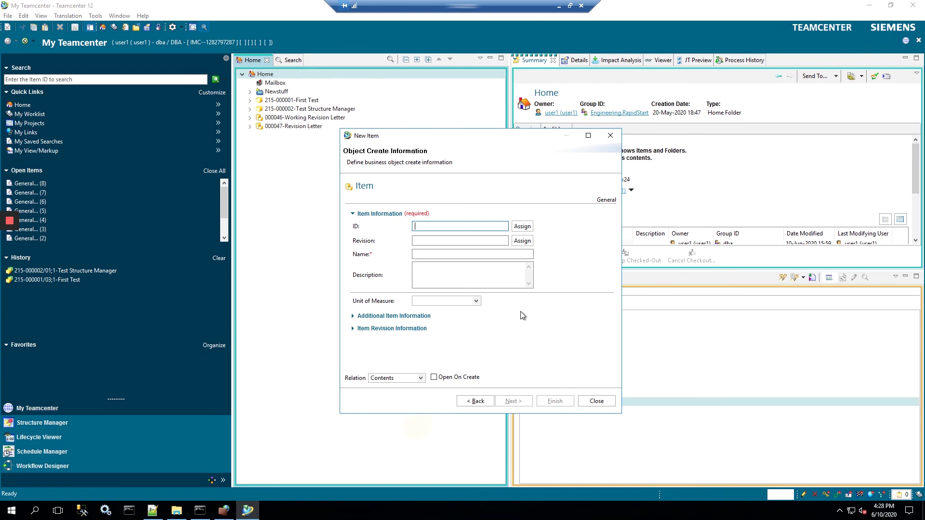
pyautogui.click(522, 225)
pyautogui.click(500, 255)
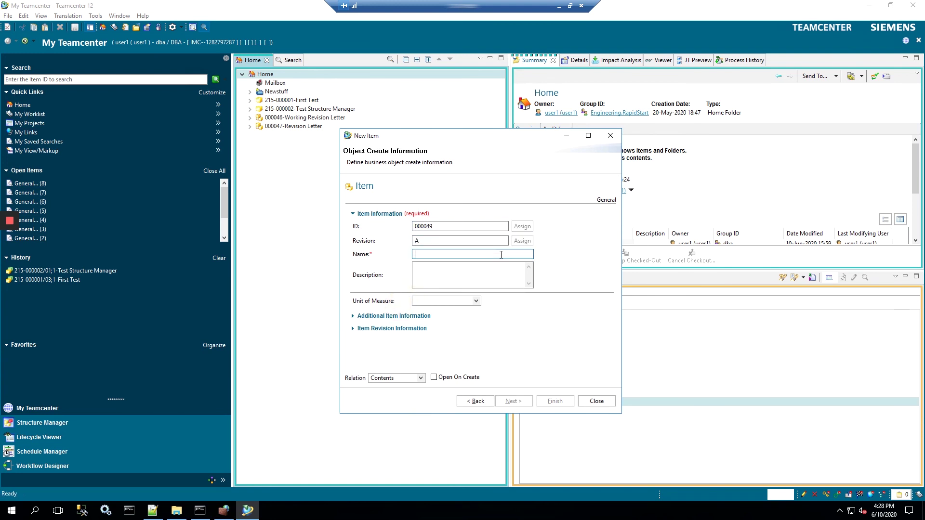
pyautogui.write('Working Revision Letter')
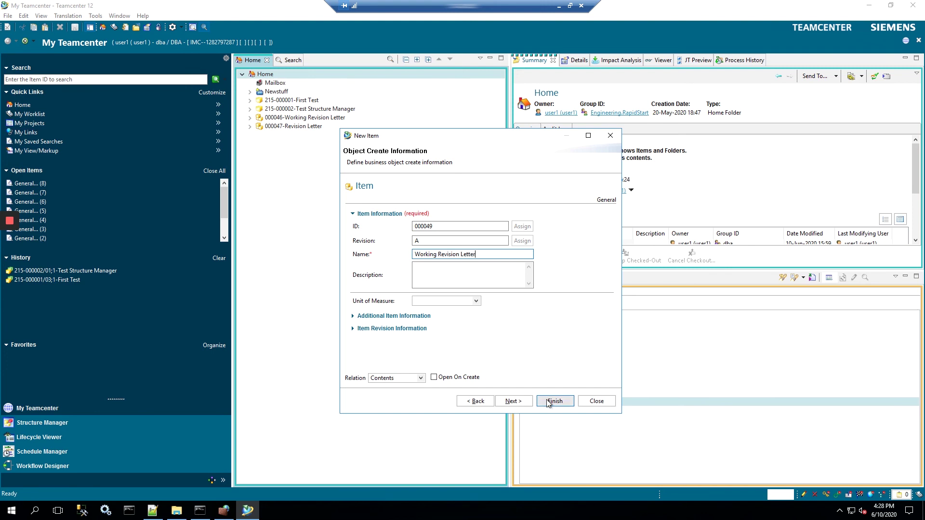
pyautogui.click(549, 401)
# Step: Expand the new 000049 item and select revision 000049/A;1
pyautogui.click(597, 401)
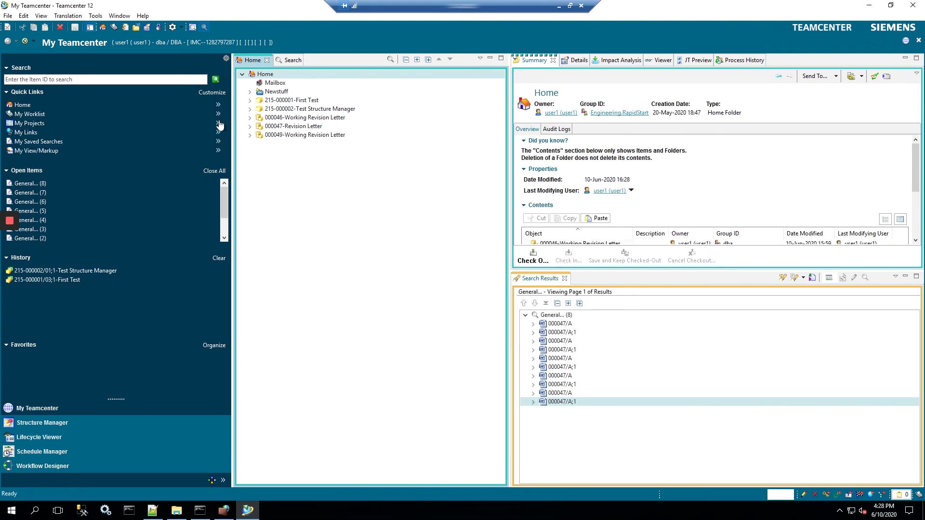
pyautogui.click(250, 135)
pyautogui.click(258, 152)
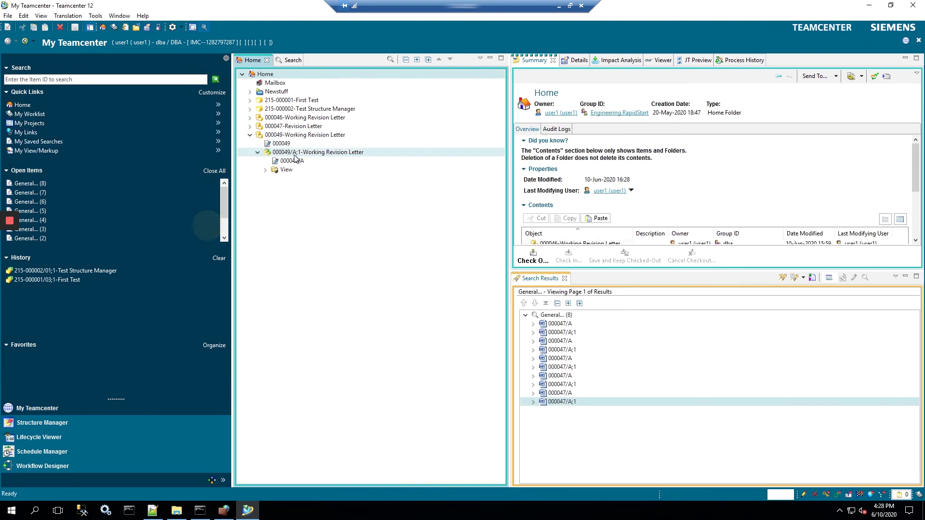
pyautogui.click(352, 155)
# Step: Add MS WordX and MS ExcelX datasets, both named 000049/A, to the revision
pyautogui.hotkey('ctrl', 'd')
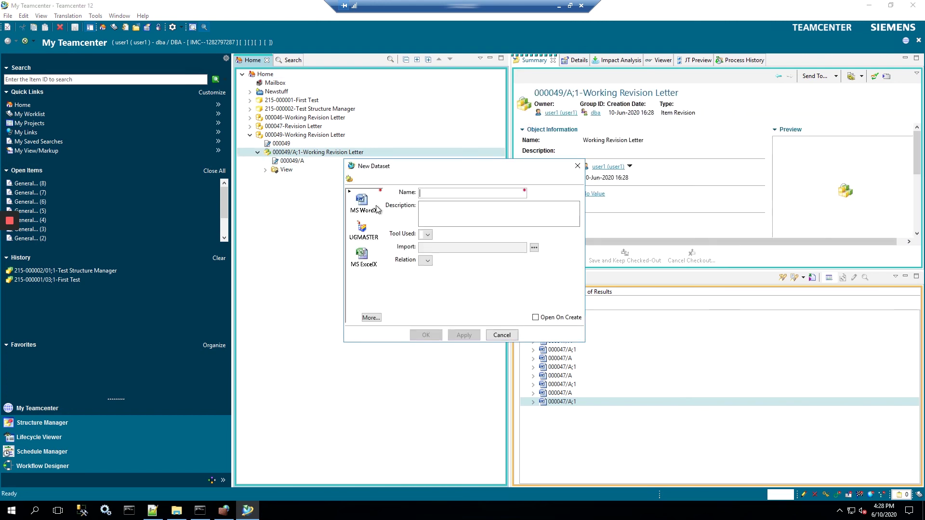
pyautogui.click(360, 202)
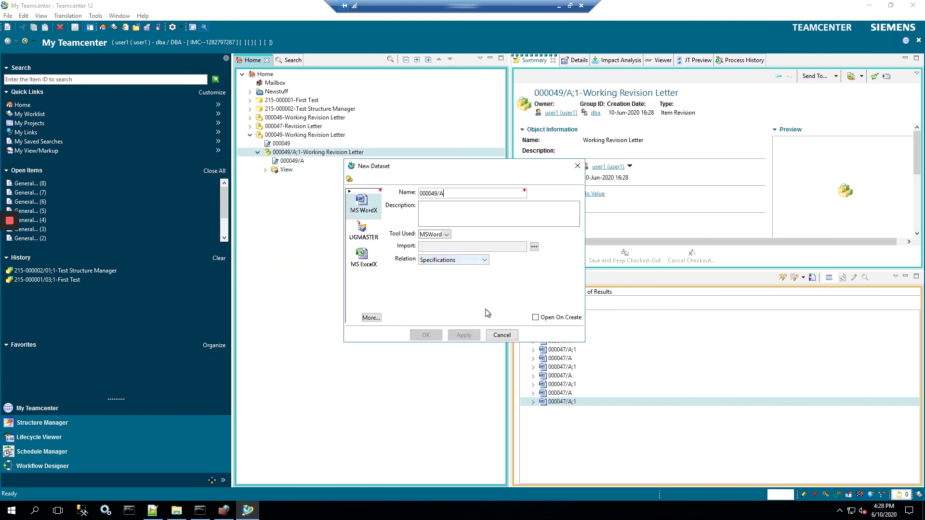
pyautogui.click(464, 334)
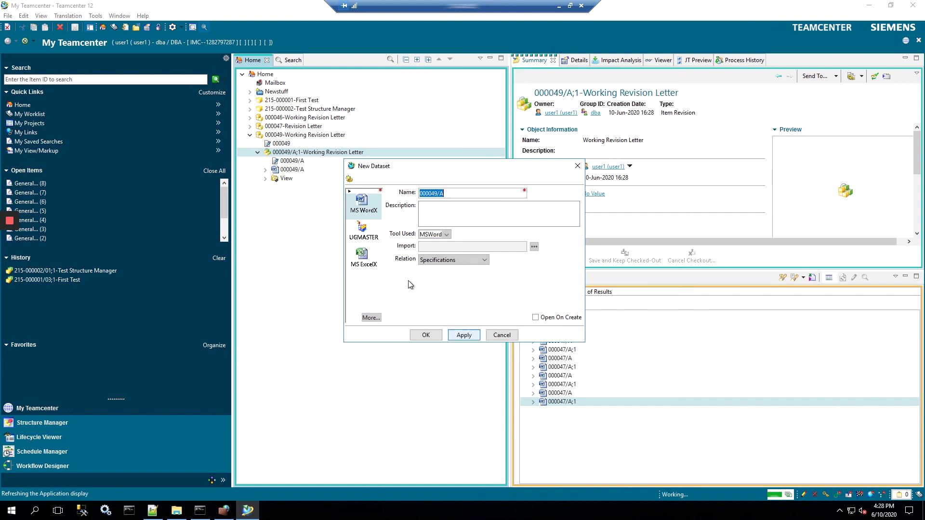
pyautogui.click(362, 257)
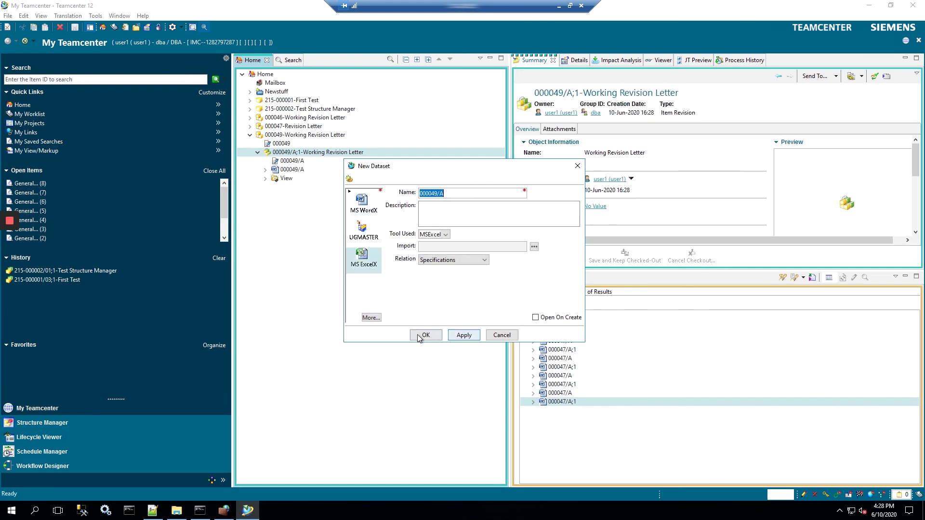
pyautogui.click(463, 334)
pyautogui.click(514, 336)
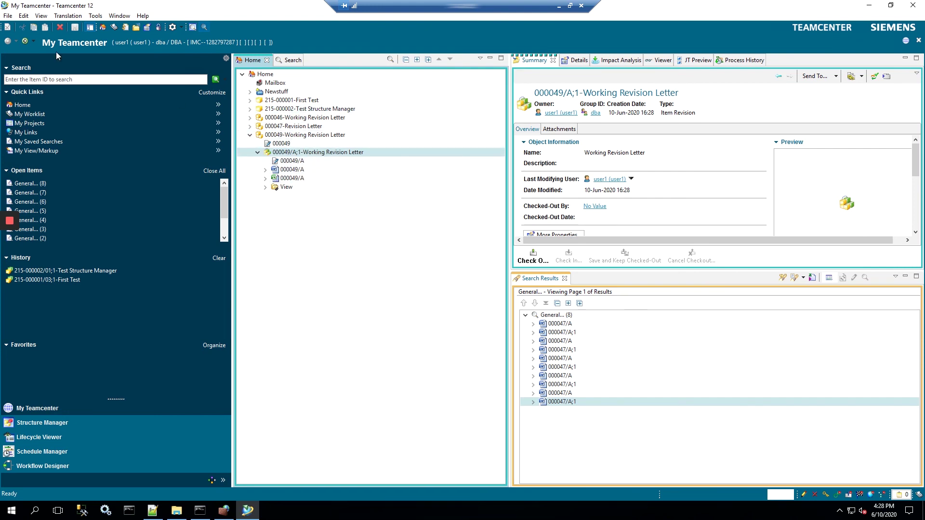
# Step: Revise 000049/A;1 to revision B and check its copied 000049/B Word dataset
pyautogui.click(8, 16)
pyautogui.click(38, 120)
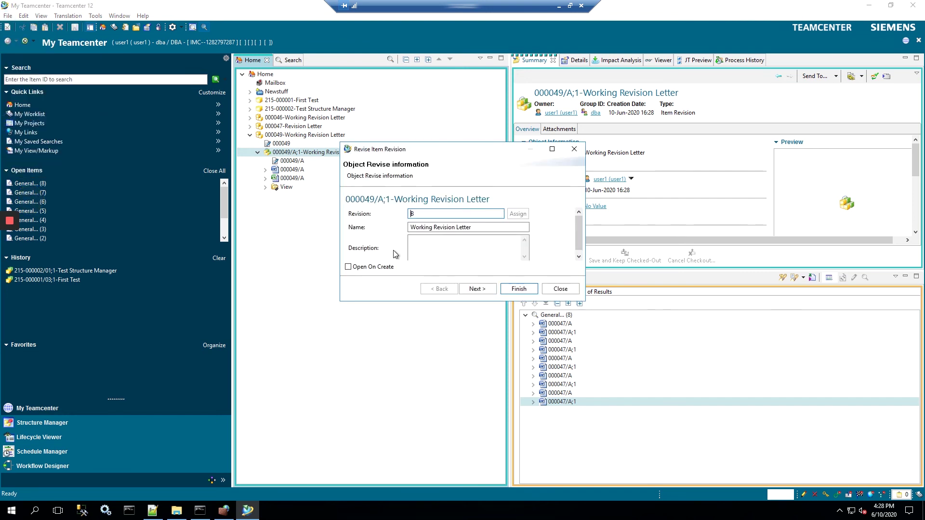
pyautogui.click(316, 272)
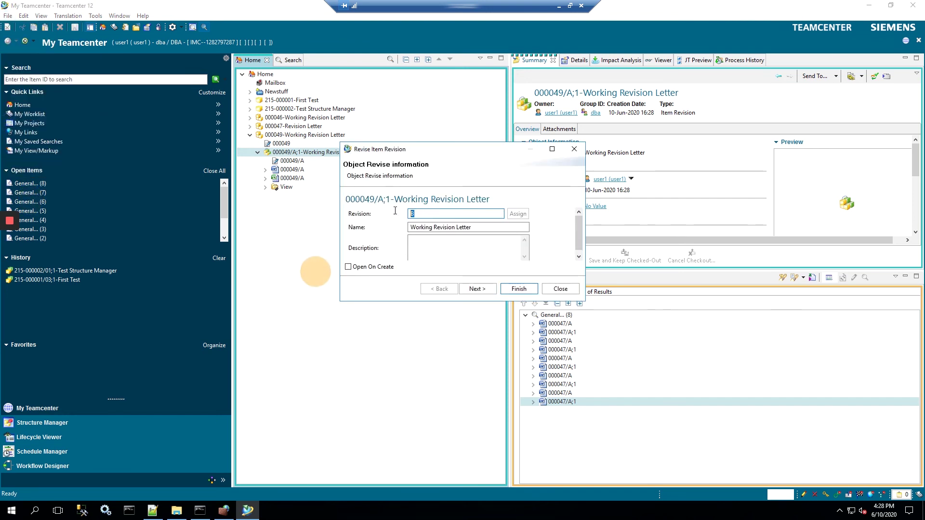
pyautogui.click(513, 289)
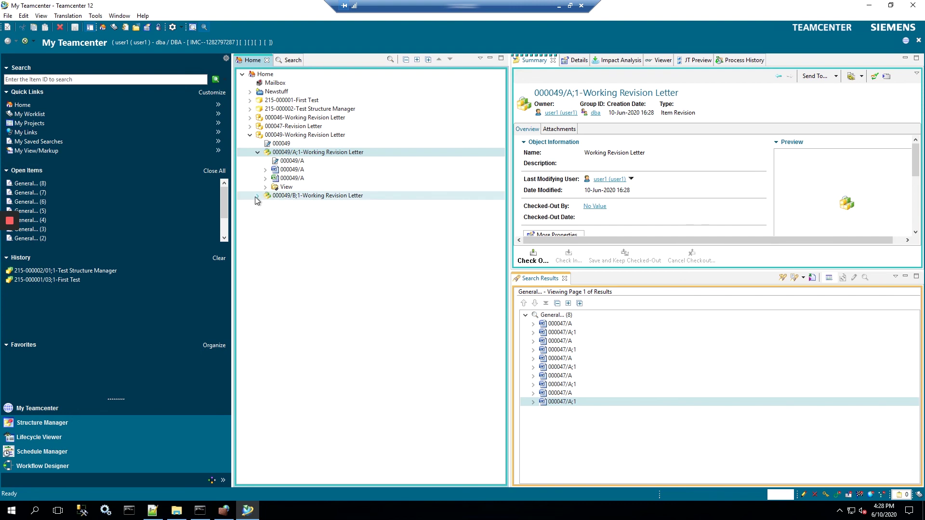
pyautogui.click(257, 196)
pyautogui.click(295, 214)
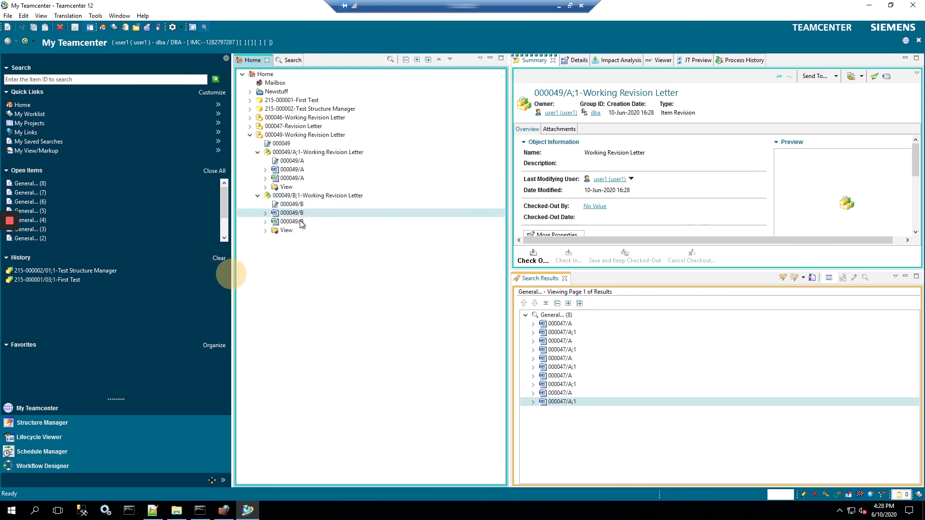
pyautogui.click(300, 221)
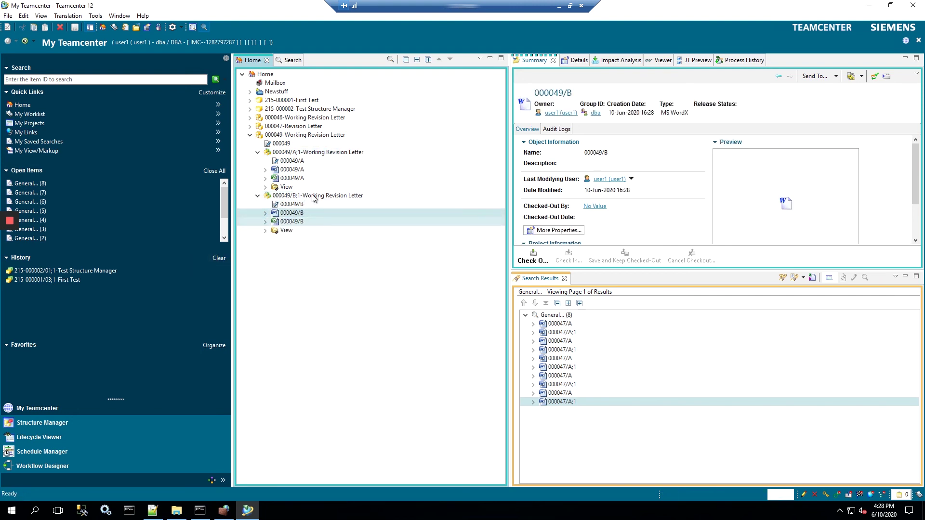
# Step: Revise 000049/B;1 to revision C and check its 000049/C dataset
pyautogui.click(314, 197)
pyautogui.click(7, 15)
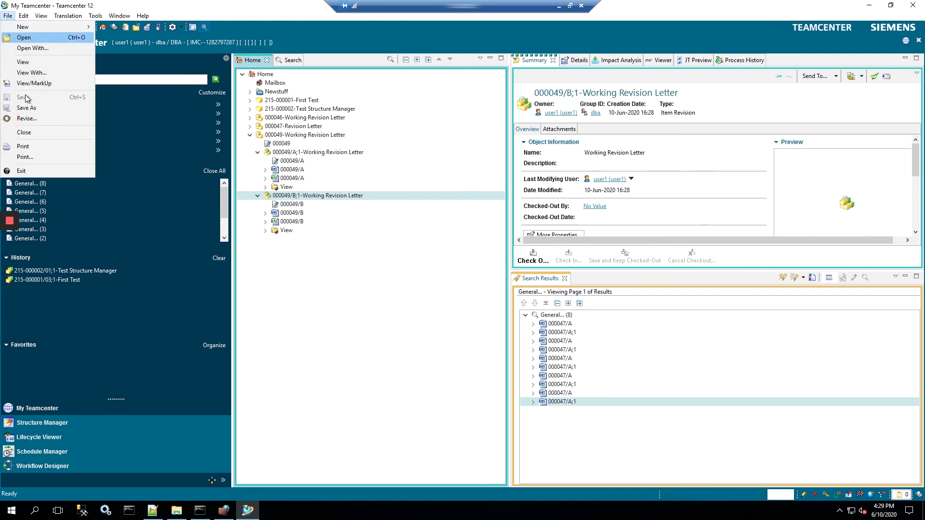
pyautogui.click(27, 118)
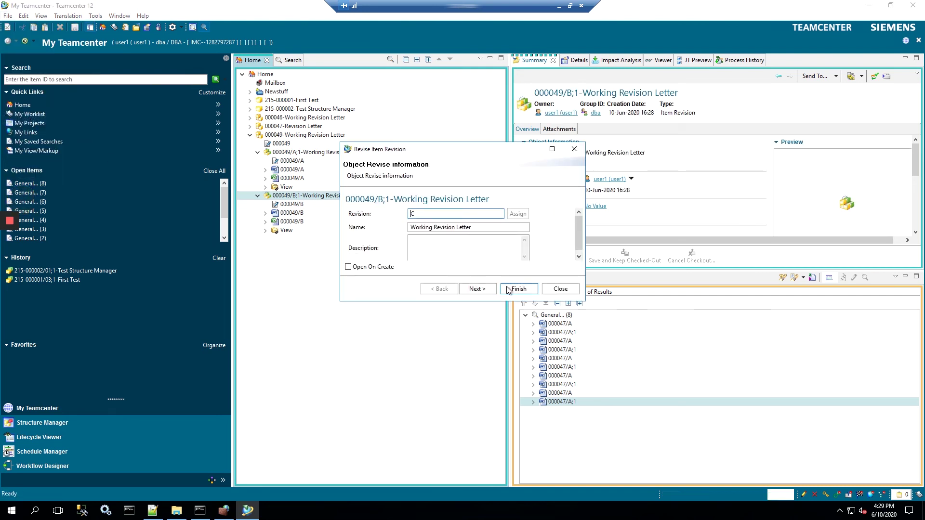
pyautogui.click(518, 288)
pyautogui.click(559, 289)
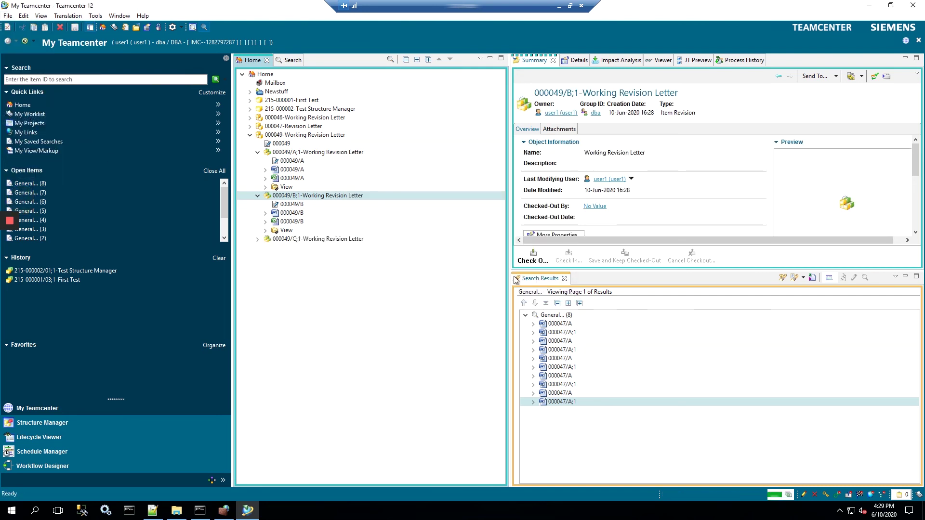
pyautogui.click(258, 239)
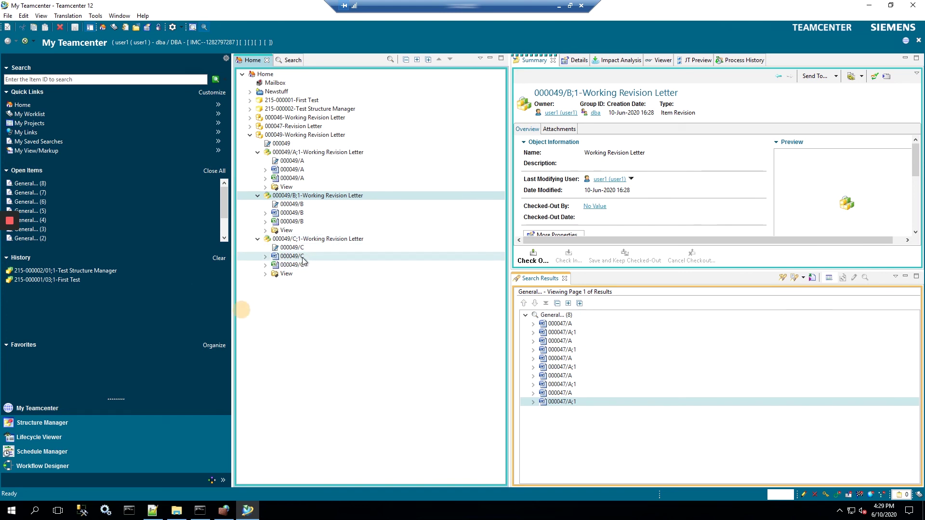
pyautogui.click(302, 259)
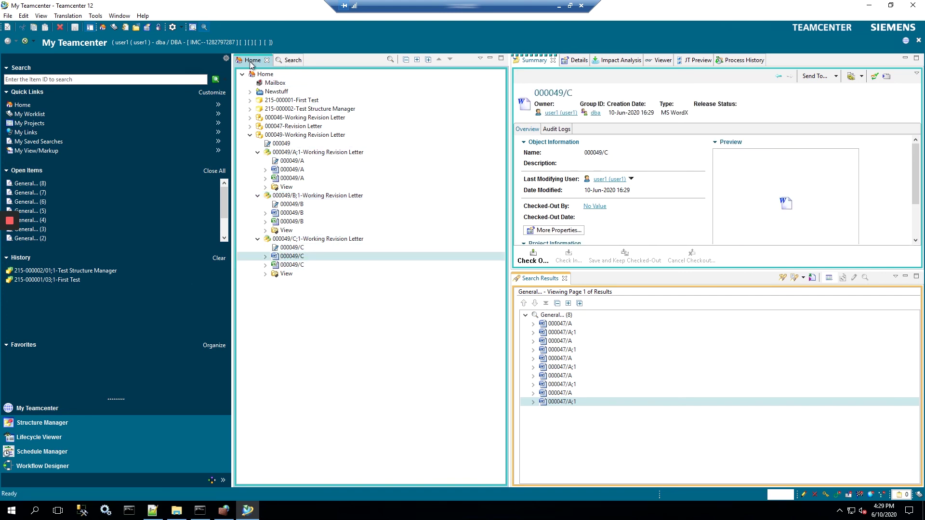
# Step: Search for MS WordX datasets with Name 000049*
pyautogui.click(288, 60)
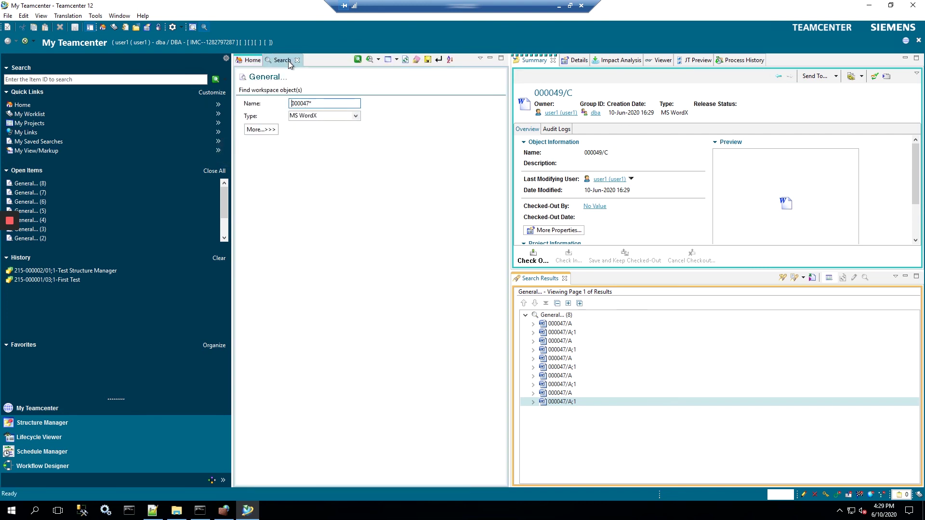
pyautogui.write('*')
pyautogui.press('Tab')
# Step: Review the 9 results, named 000049/A, 000049/B and 000049/C
pyautogui.click(560, 324)
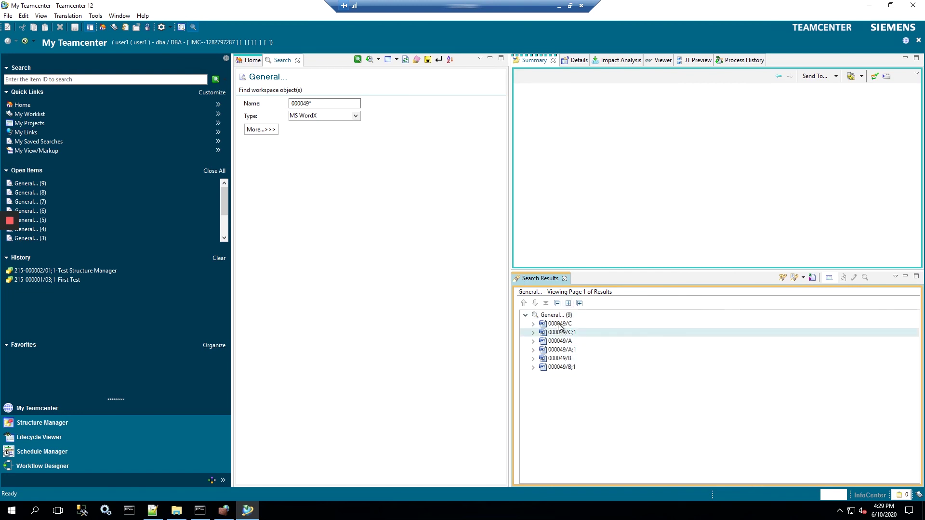
pyautogui.click(571, 367)
pyautogui.click(571, 359)
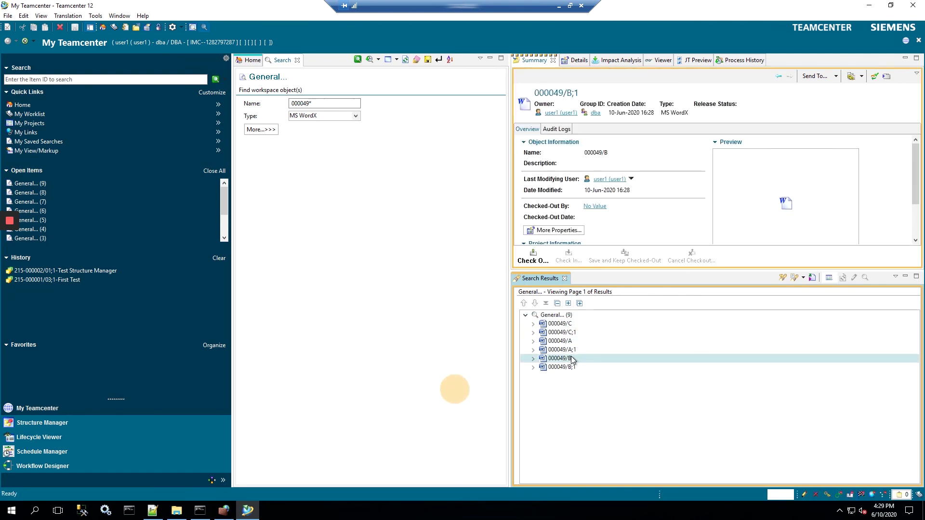
pyautogui.click(571, 350)
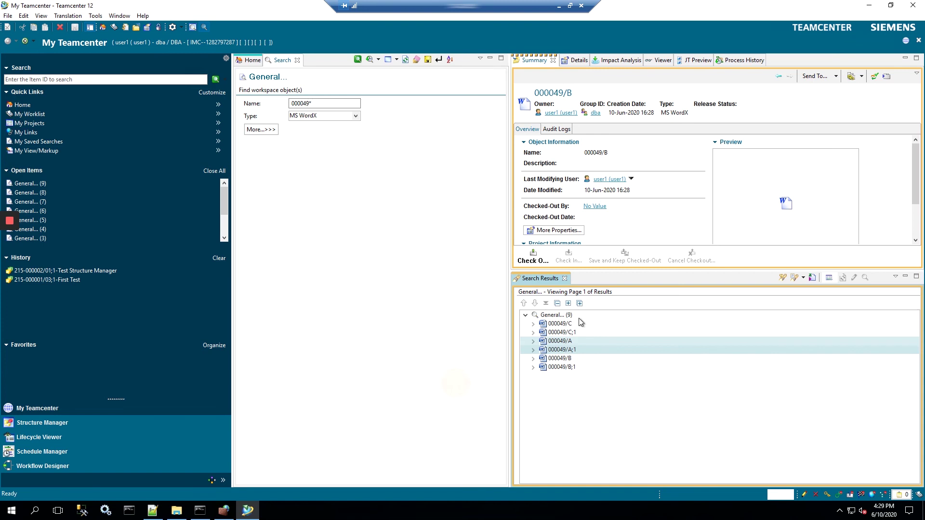
pyautogui.click(577, 324)
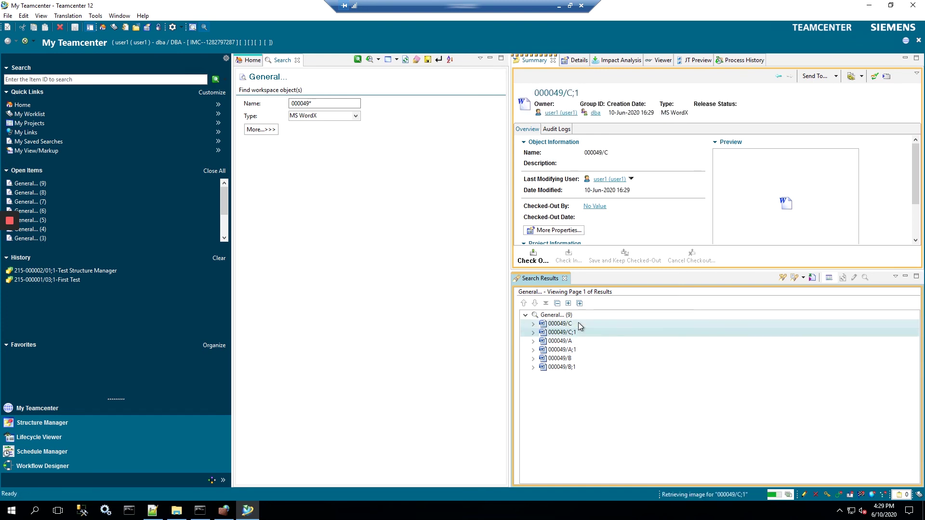
pyautogui.click(574, 333)
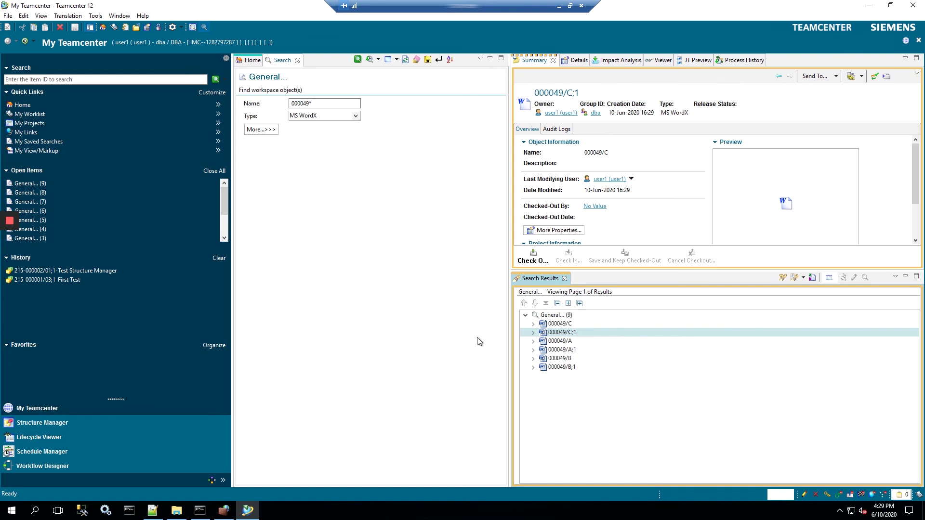
pyautogui.click(558, 342)
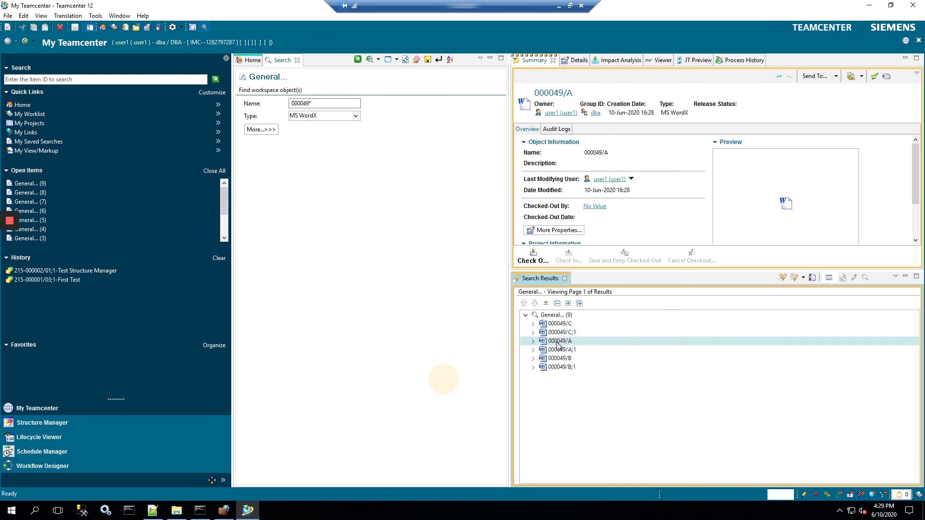
pyautogui.click(559, 349)
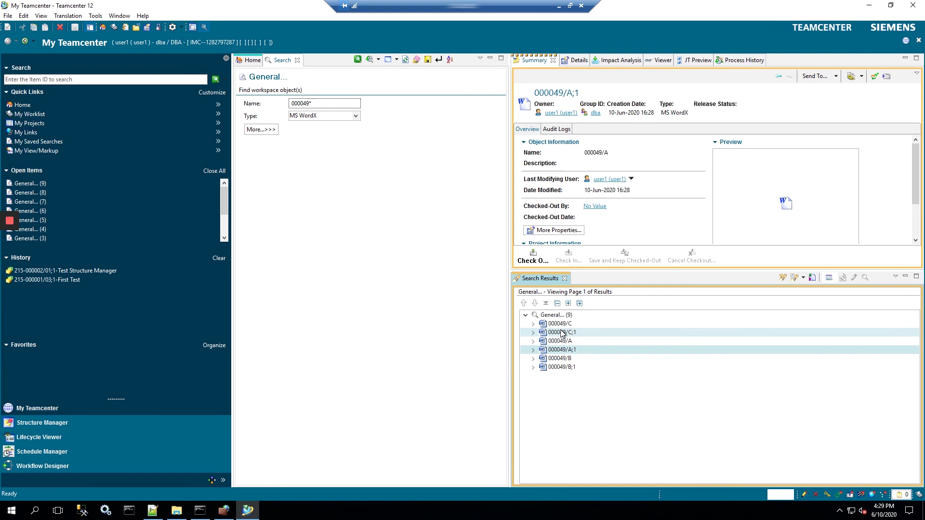
pyautogui.press('Down')
pyautogui.press('Down')
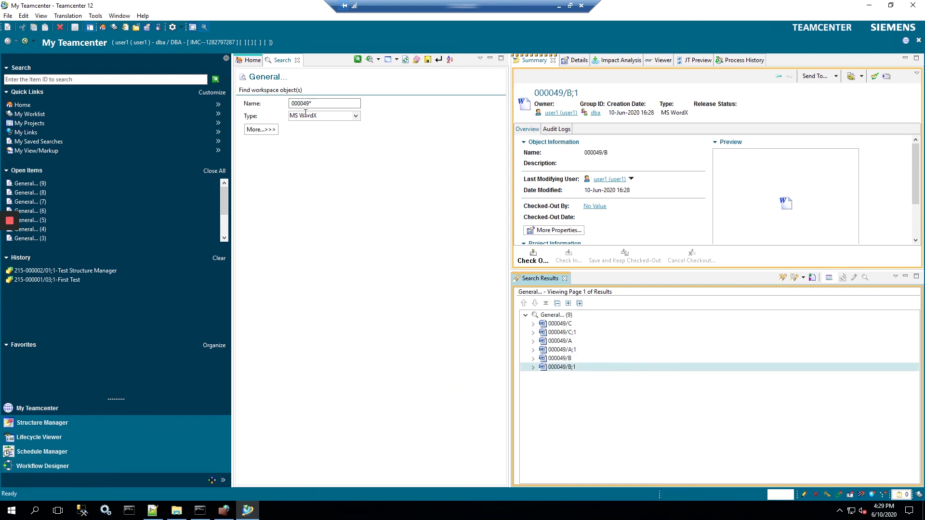